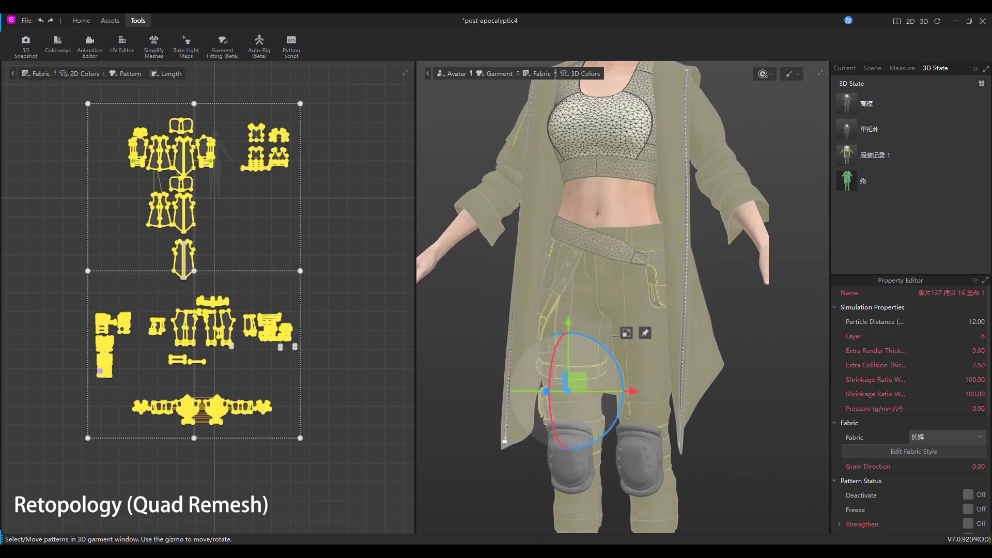
middle_drag(694, 365, 694, 330)
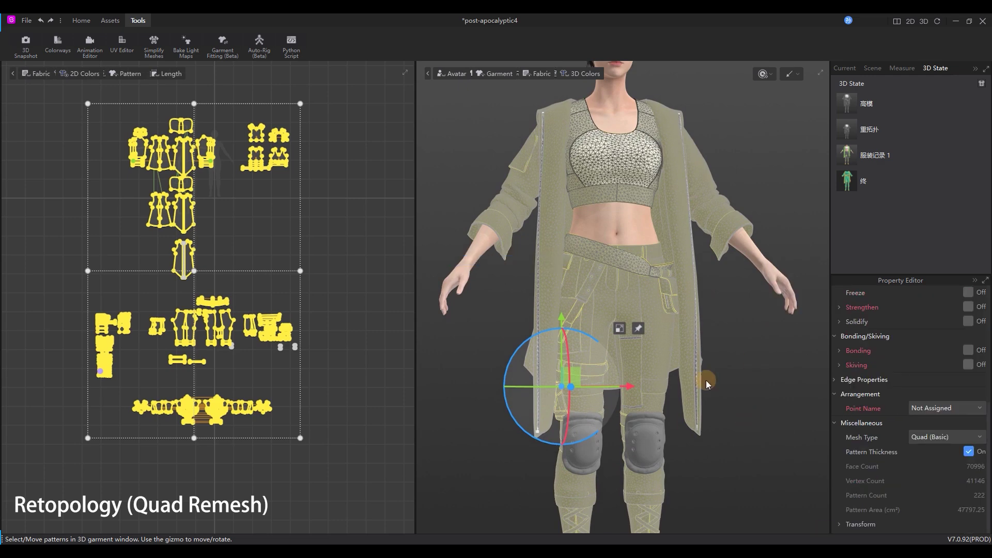
middle_drag(696, 368, 700, 294)
scroll(656, 310, up, 3)
right_drag(656, 310, 642, 228)
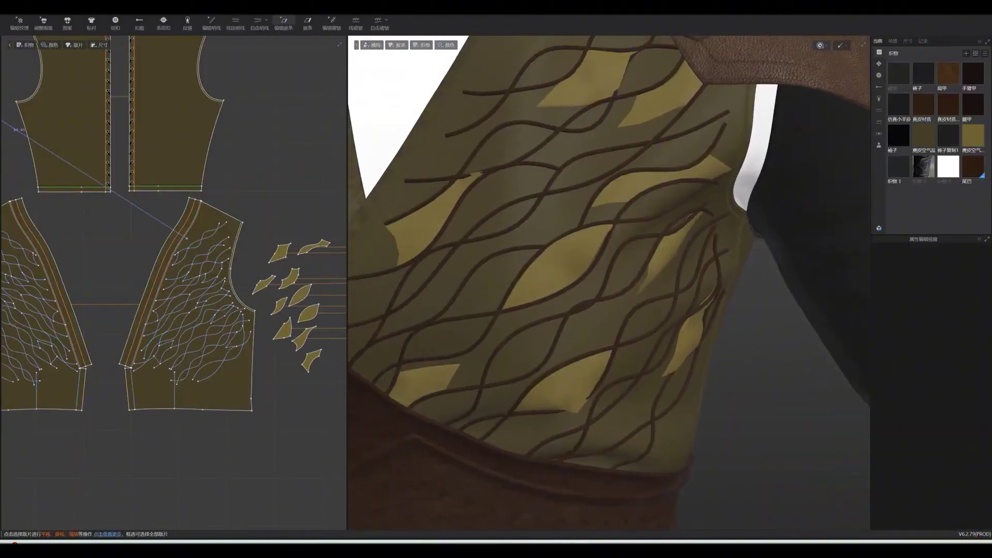
Step: Select a wavy piping strand on the vest's front panel and inspect the perforated waist panels beneath it
click(193, 336)
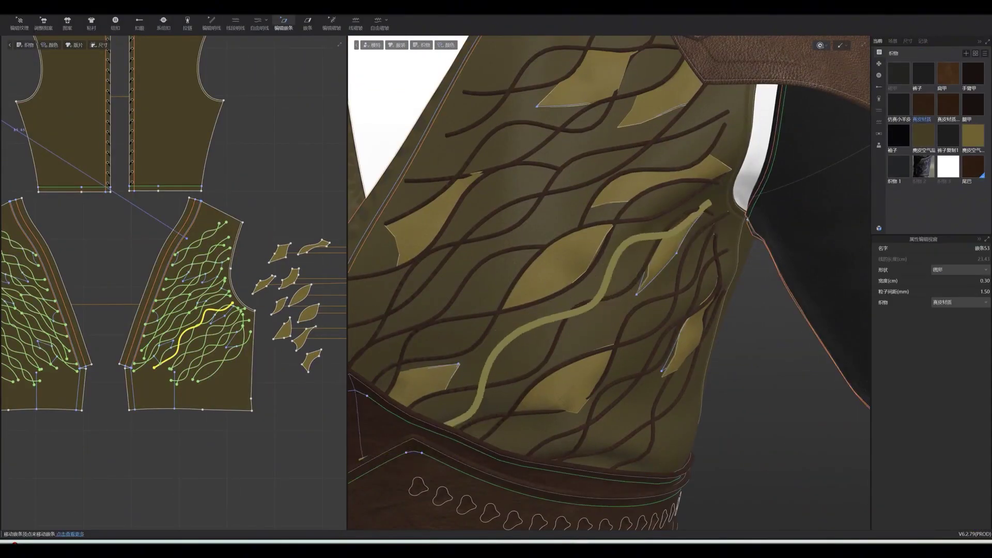
scroll(610, 284, down, 5)
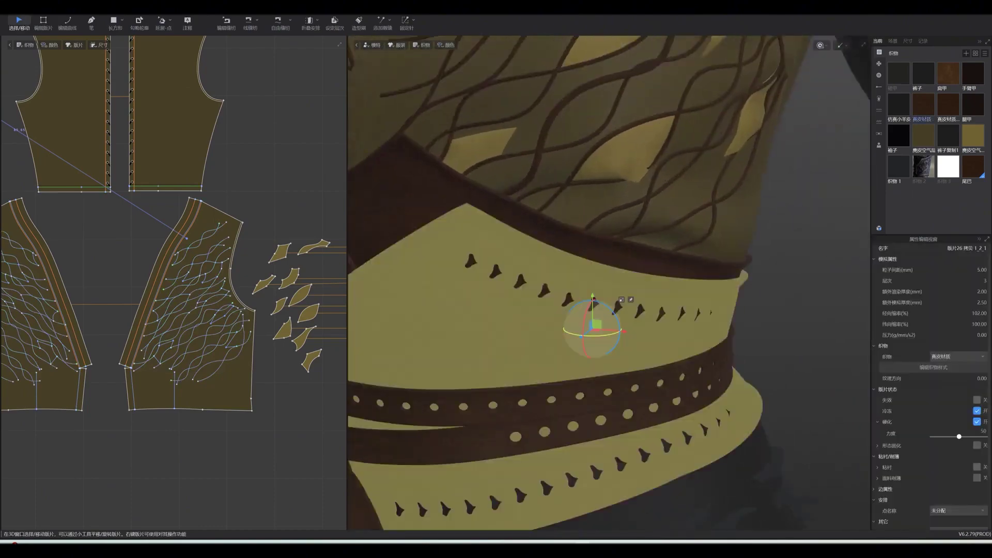
scroll(594, 326, up, 3)
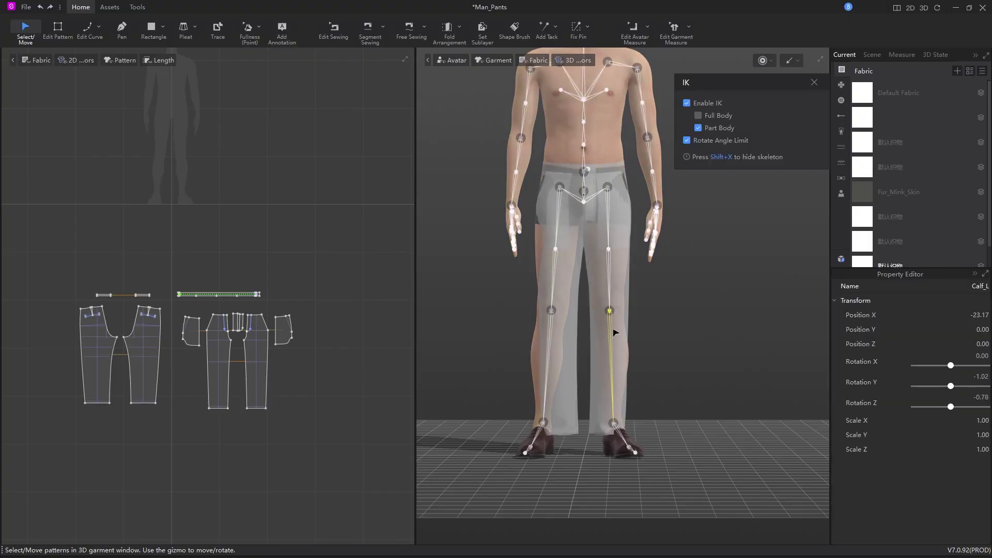
Step: Select the avatar's left ankle joint in the IK skeleton and run the simulation on the pants
click(614, 424)
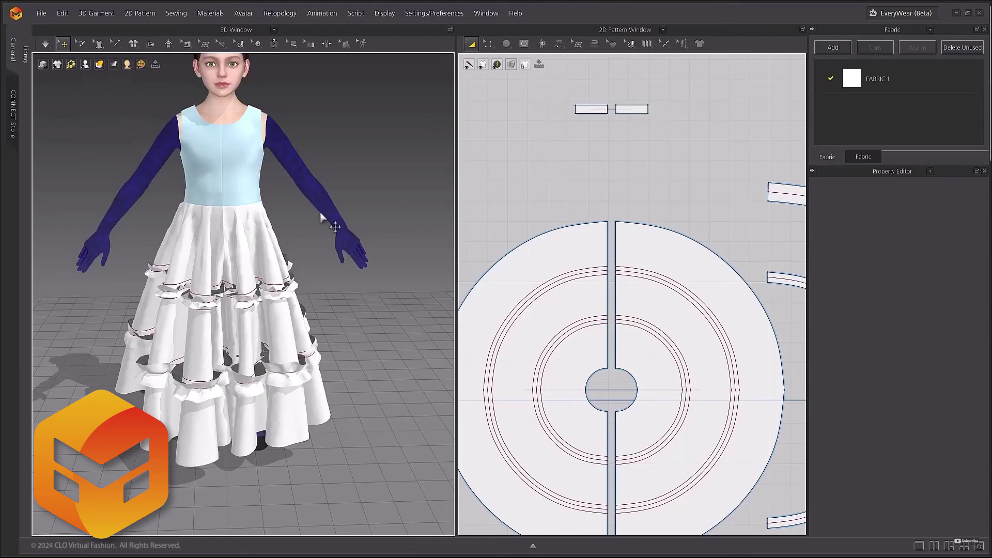
right_click(308, 178)
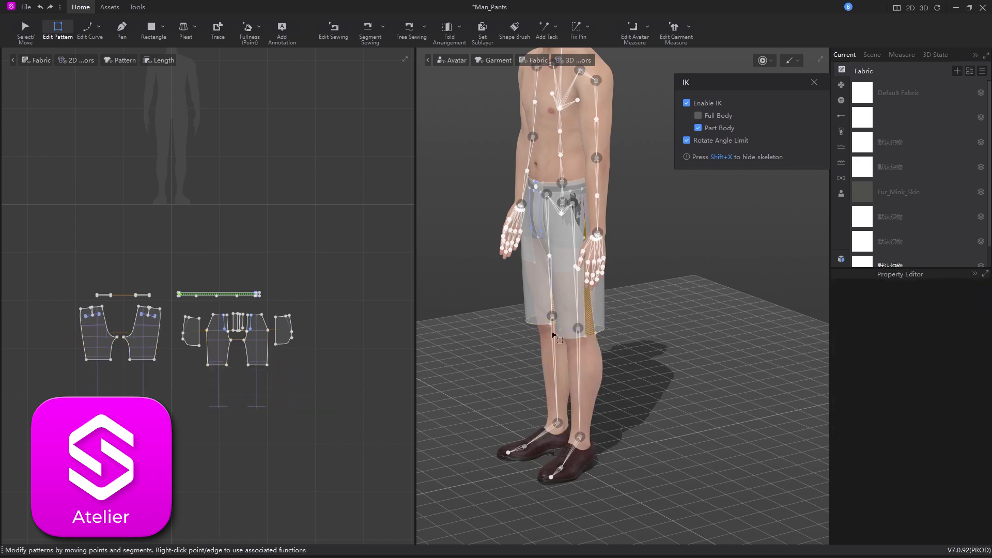
click(762, 60)
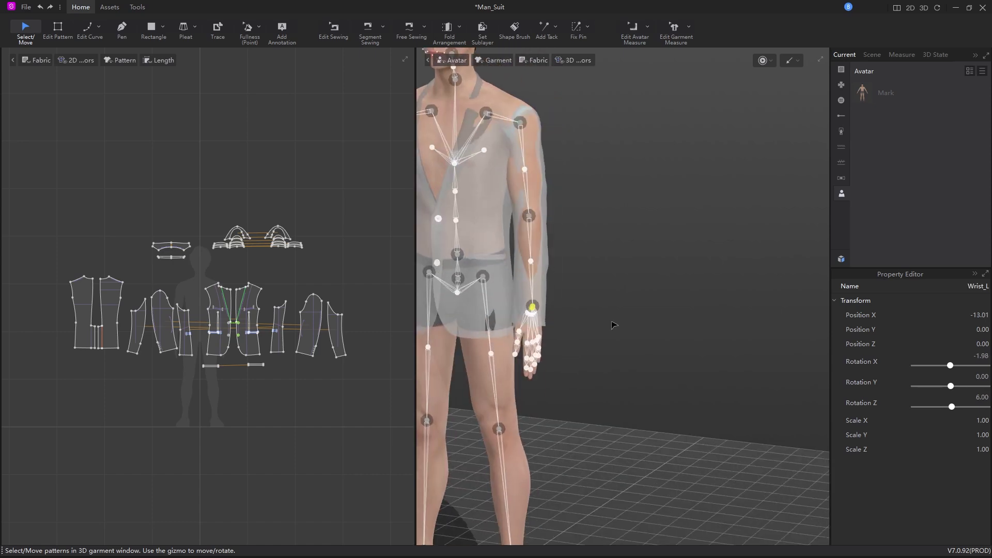
Step: Select all patterns of the man's suit, and pull the simulated rectangular cloth across the avatar
drag(60, 184, 366, 383)
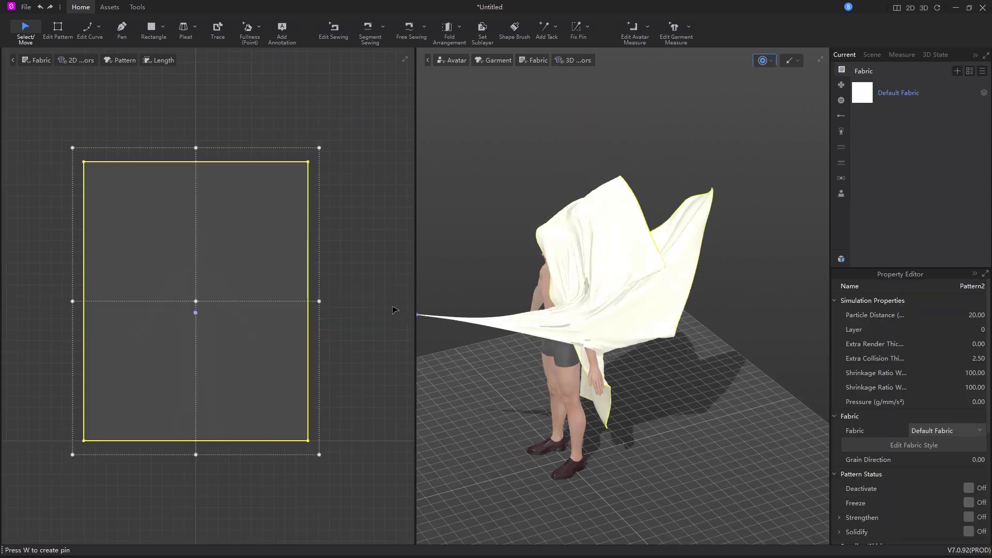
drag(395, 310, 601, 282)
key(4)
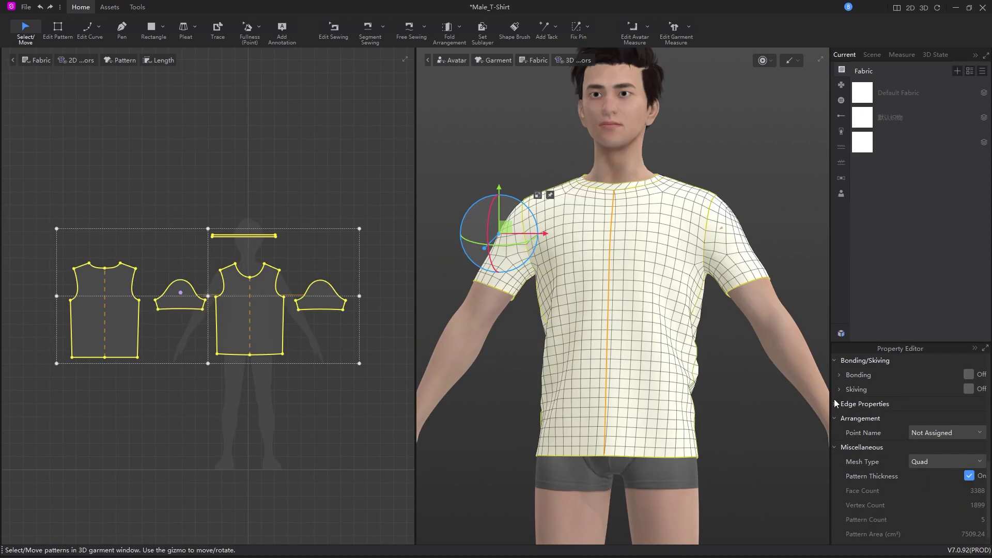
right_drag(568, 351, 620, 349)
scroll(541, 337, up, 3)
key(8)
key(6)
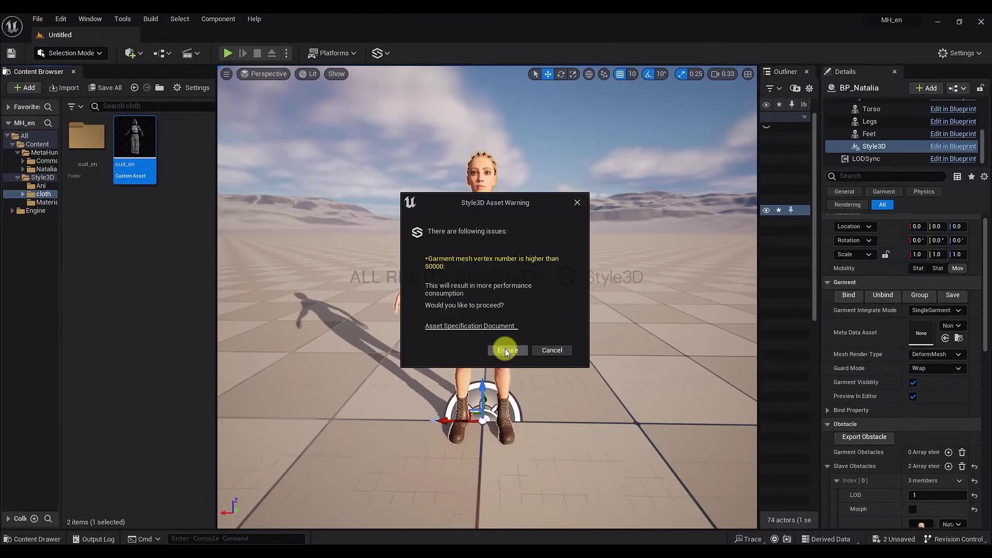
Step: Proceed past the Style3D garment vertex warning in Unreal Engine, and log in to Style3D Atelier with the saved account
click(506, 350)
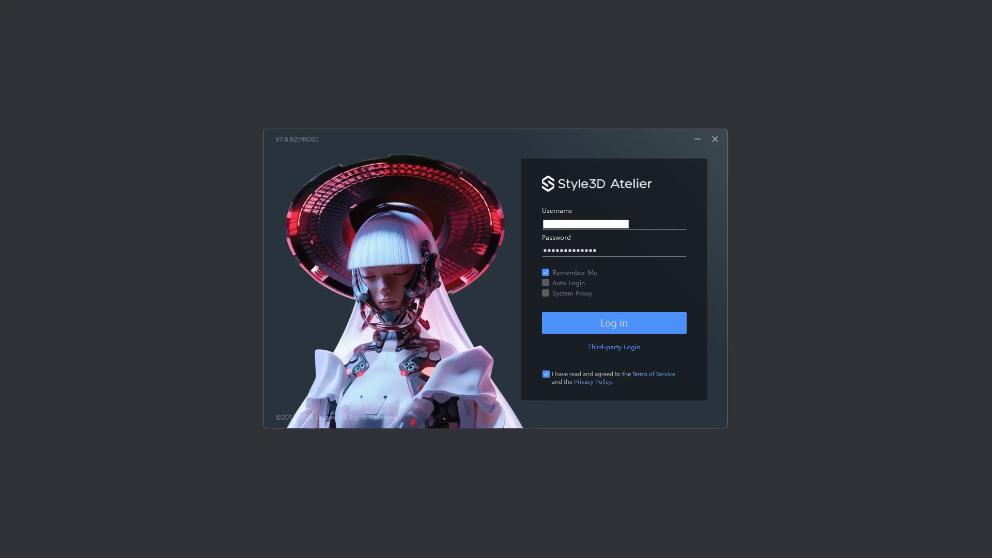
click(590, 327)
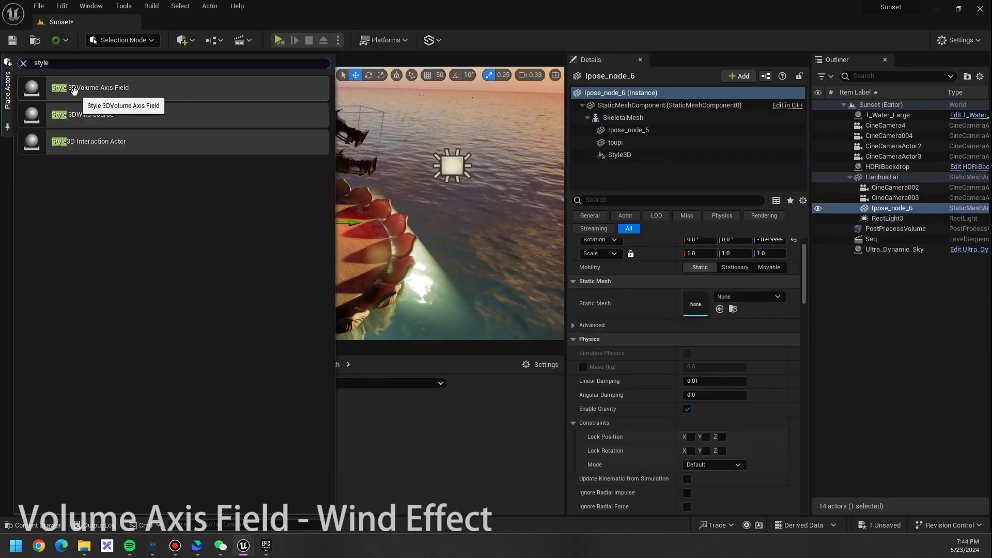
Step: In Unreal Engine, place a Style3D Volume Axis Field actor in the Sunset level to act as wind
drag(79, 104, 289, 217)
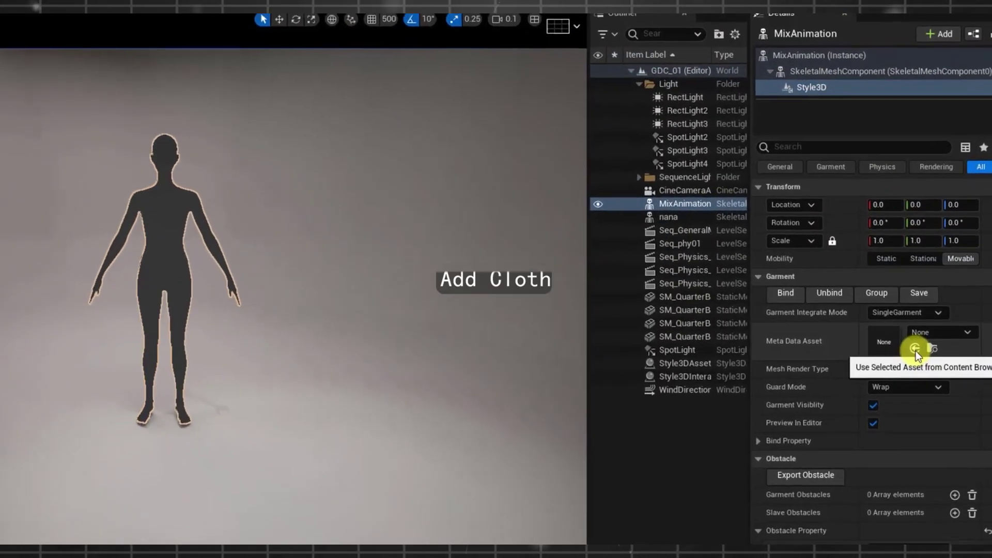
Step: Choose a garment as the meta data asset of the MixAnimation actor's Style3D component
click(964, 332)
click(919, 294)
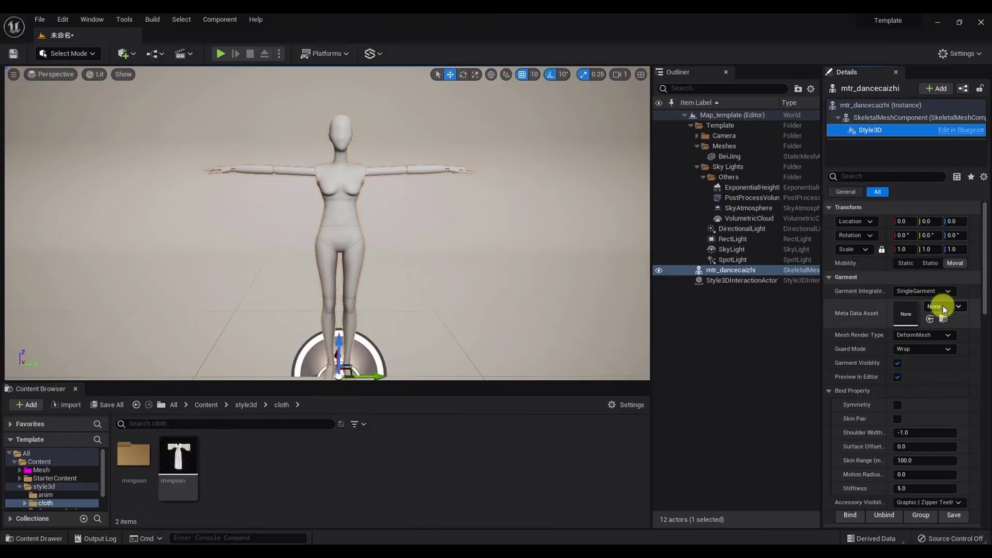
Step: Assign the mingxian garment as the meta data asset of the mtr_dancecaizhi Style3D component and start playing the level
click(944, 306)
click(886, 401)
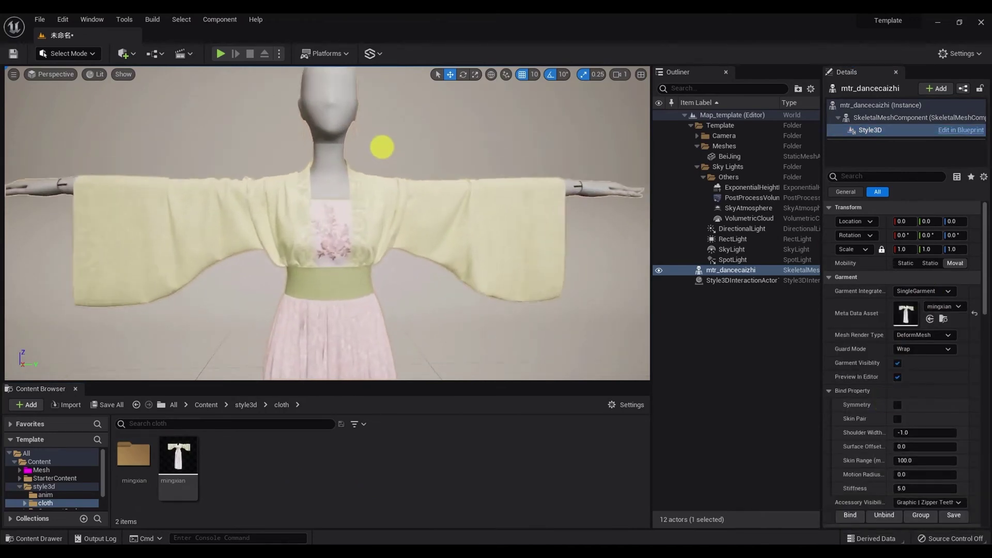
key(alt+p)
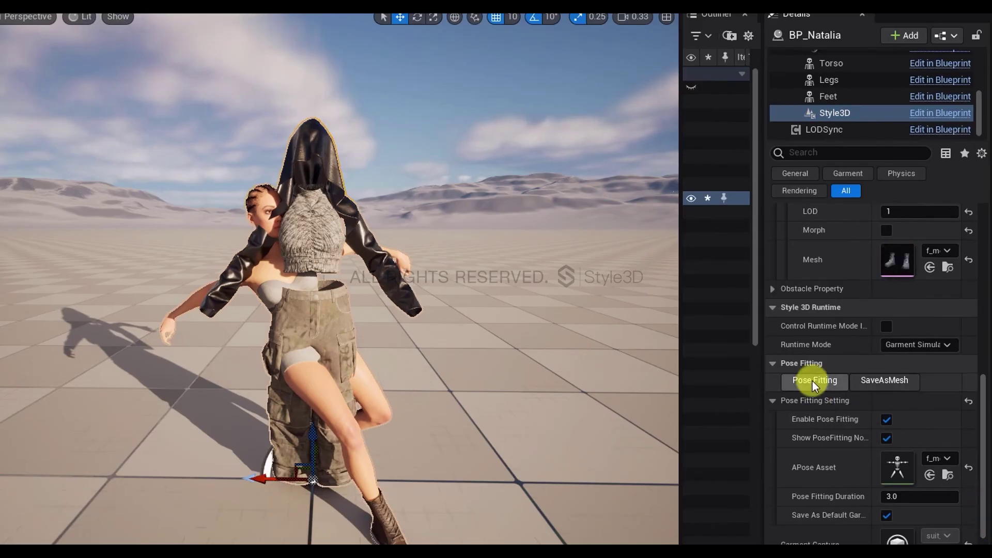
Step: Run Pose Fitting on the garment of BP_Natalia's Style3D component
click(813, 382)
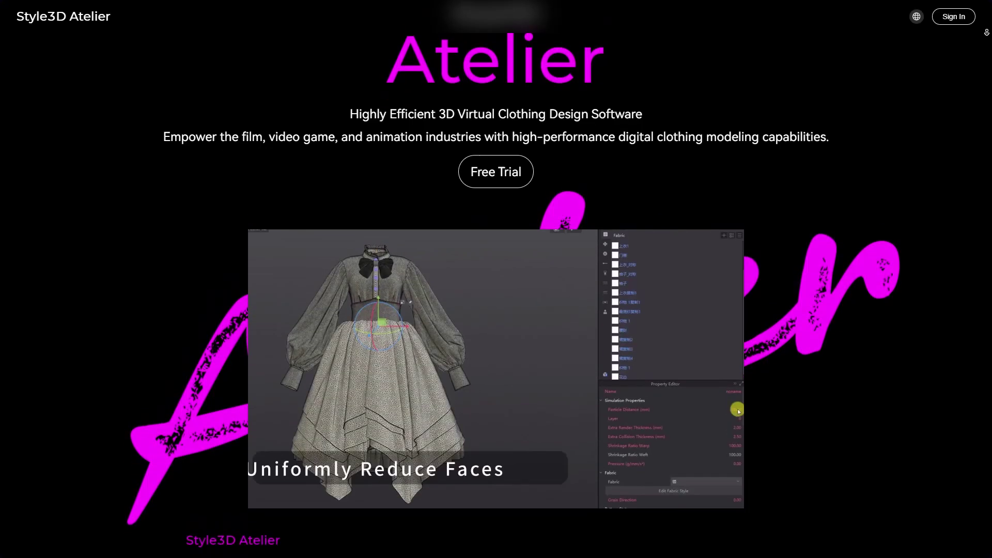
Step: Read through the Style3D Atelier product page, covering the asset library, garment simulation and CG workflow sections
scroll(496, 279, down, 5)
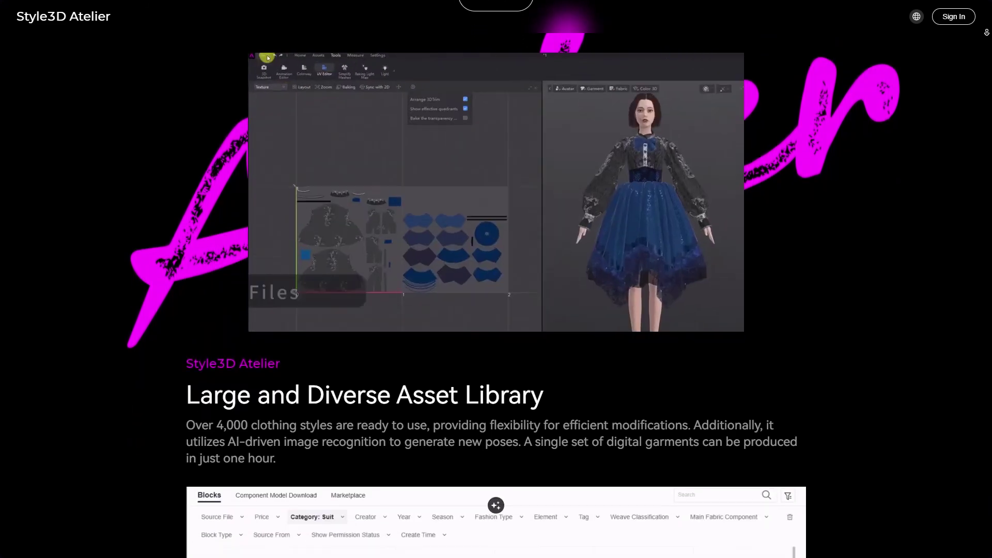
scroll(496, 279, down, 5)
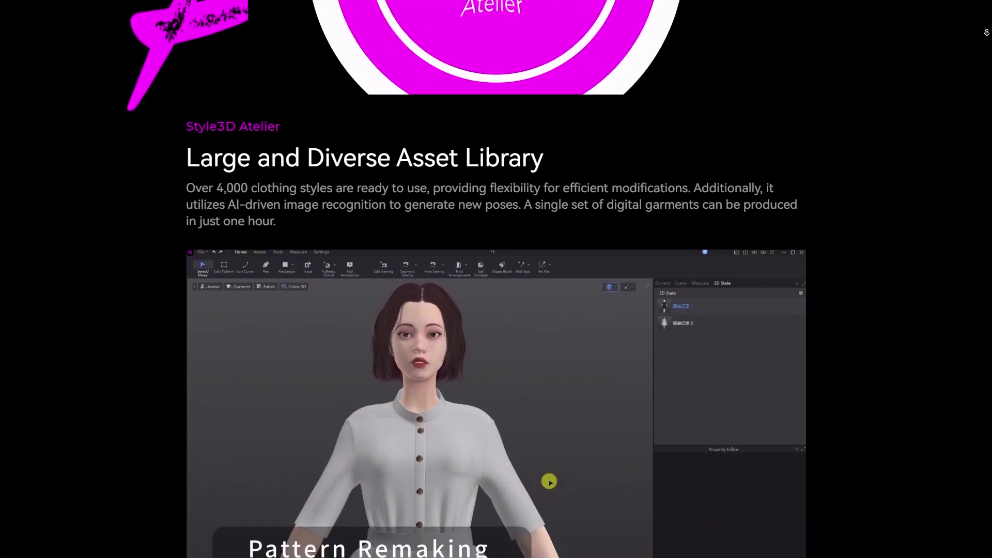
scroll(496, 279, down, 5)
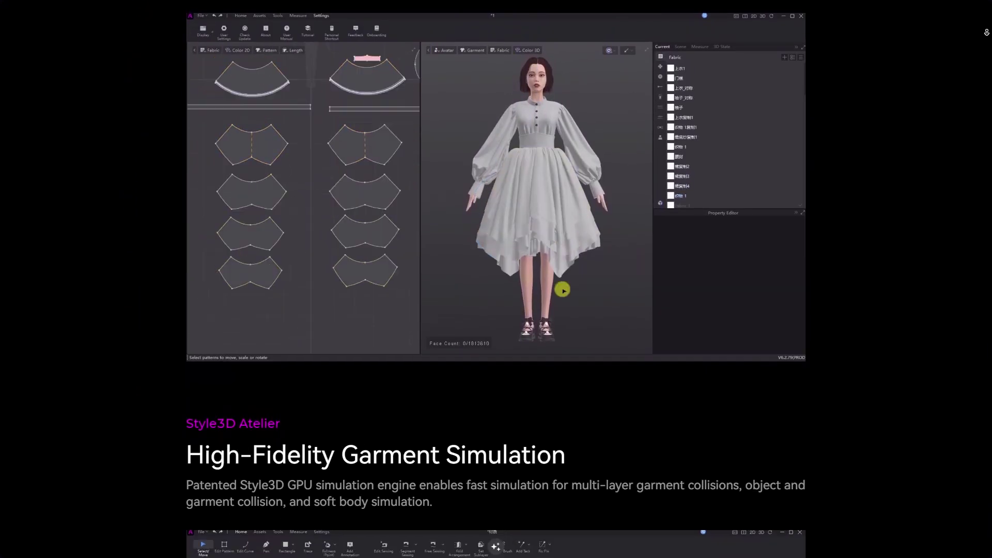
scroll(496, 279, down, 5)
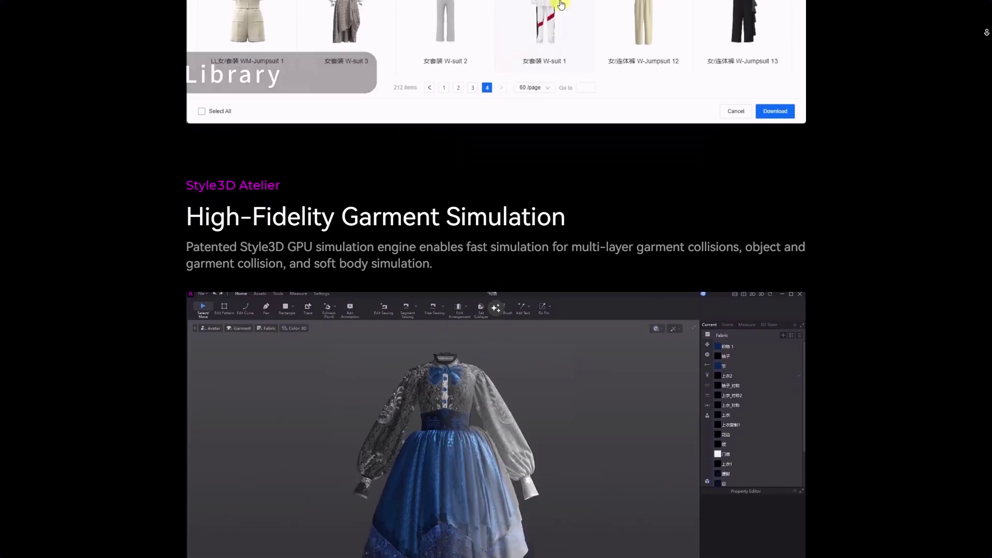
scroll(496, 279, down, 5)
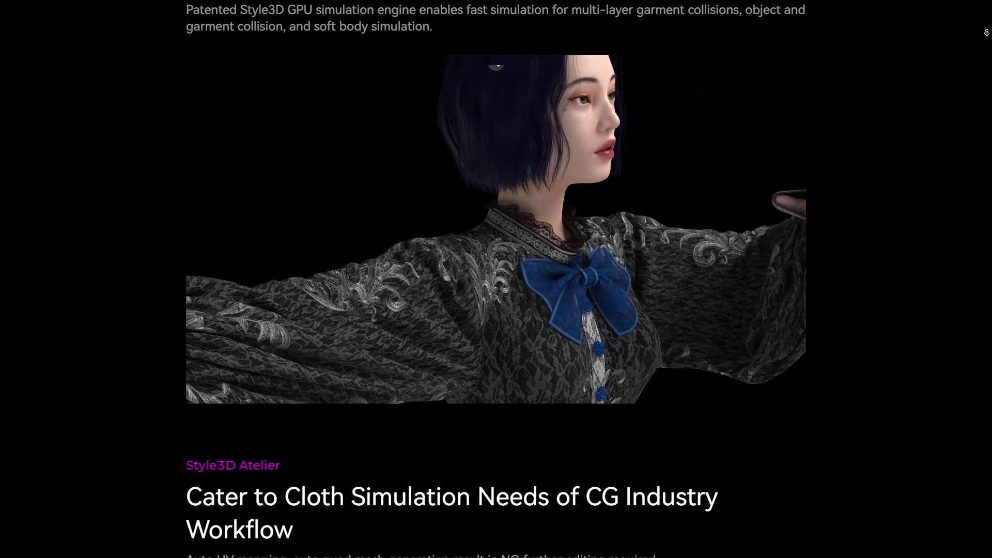
scroll(496, 279, down, 5)
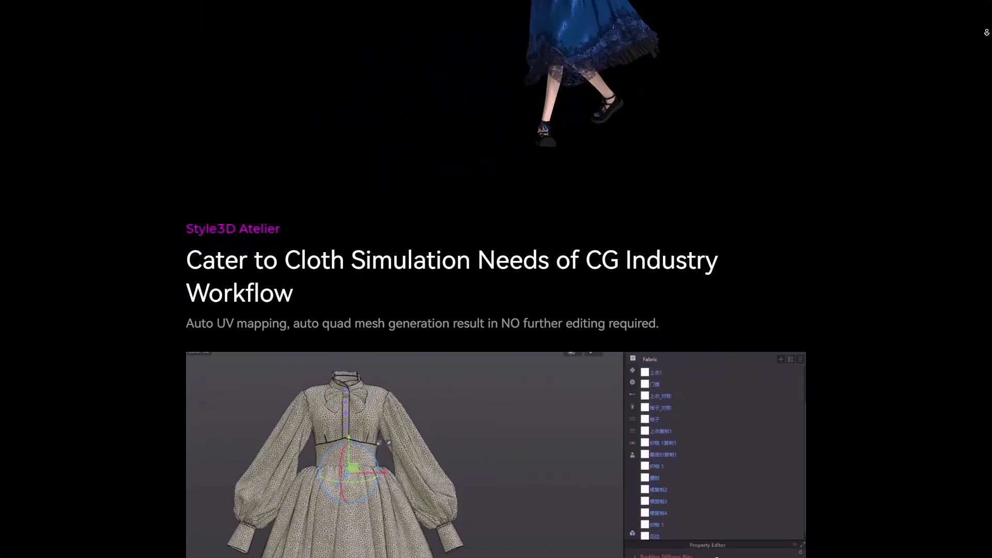
scroll(496, 279, down, 4)
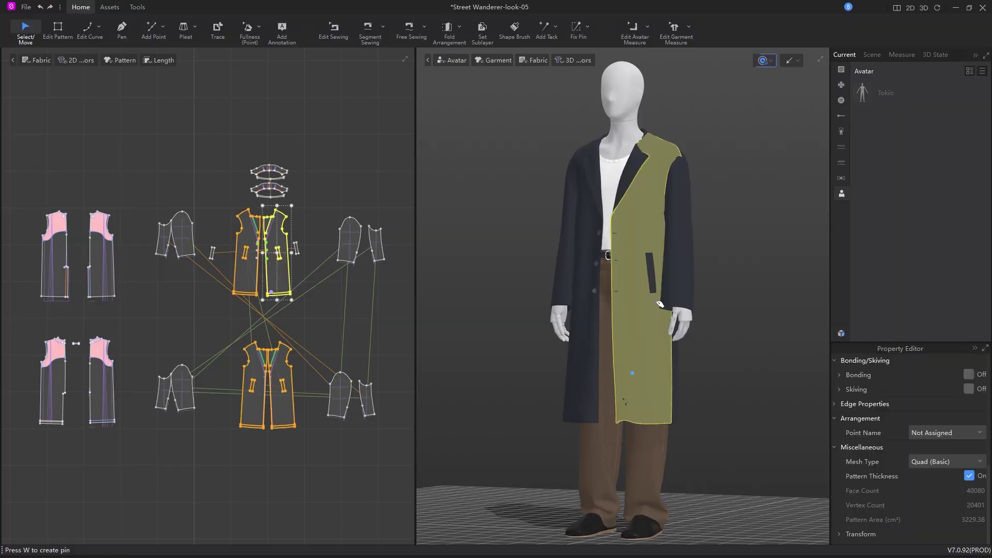
Step: Tug the coat's open front and lower hem on the avatar while the simulation is running
click(716, 379)
scroll(713, 334, up, 5)
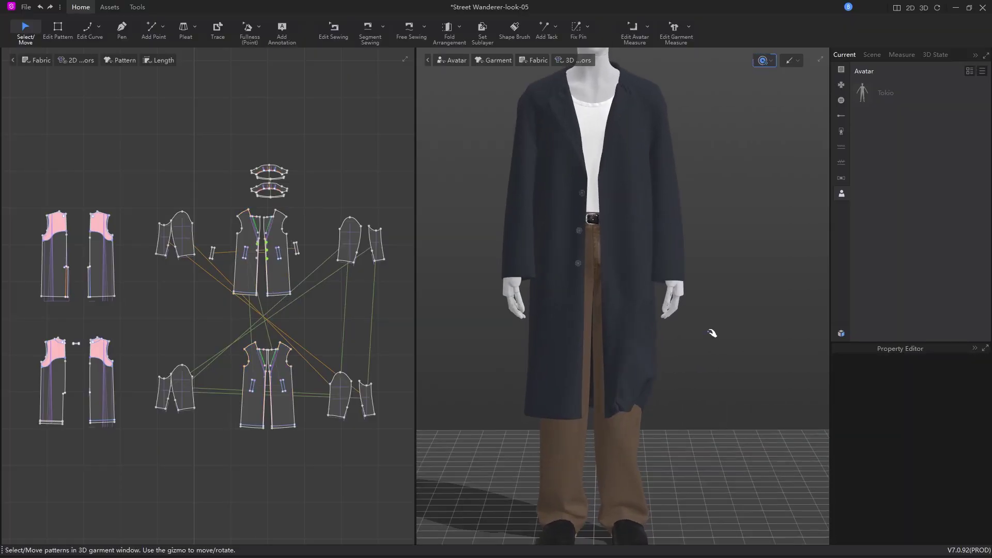
click(613, 406)
click(607, 386)
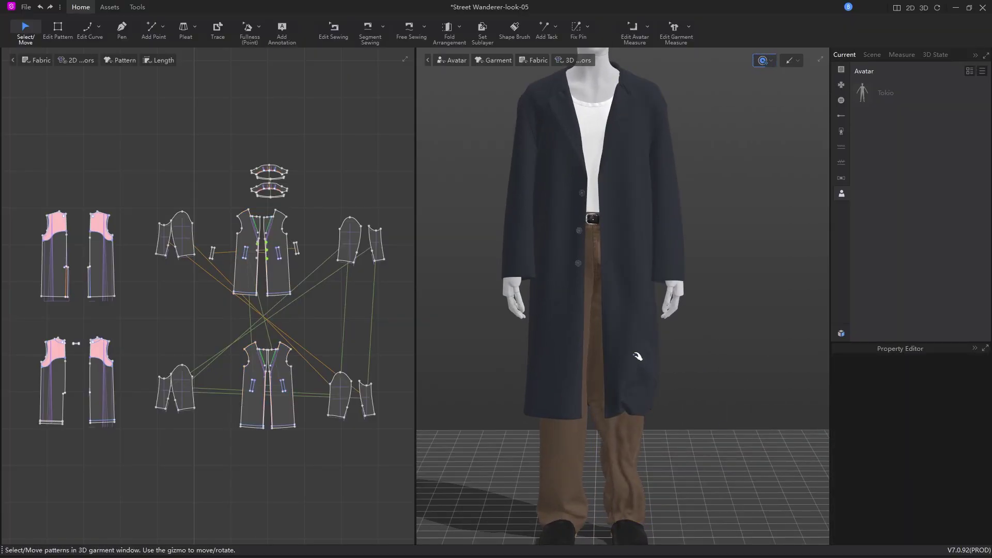
Step: Pull the lower edge of the coat outward, stop the simulation and inspect the coat from behind
right_drag(638, 354, 510, 348)
click(527, 309)
click(464, 339)
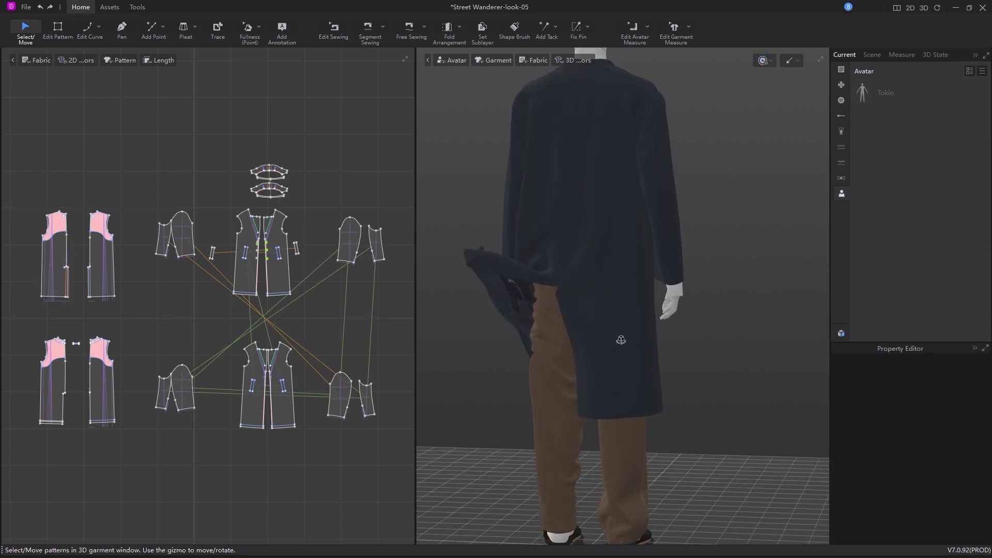
right_drag(643, 337, 539, 419)
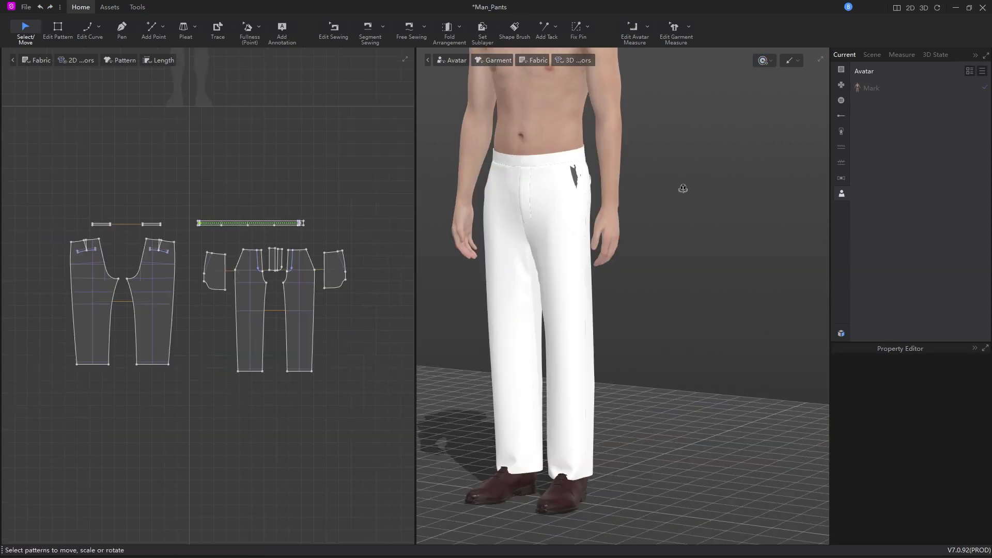
Step: Shorten the pants to calf length by moving the hem edges of the front and back leg patterns up together
right_drag(682, 188, 757, 87)
right_drag(597, 254, 662, 263)
key(z)
click(153, 364)
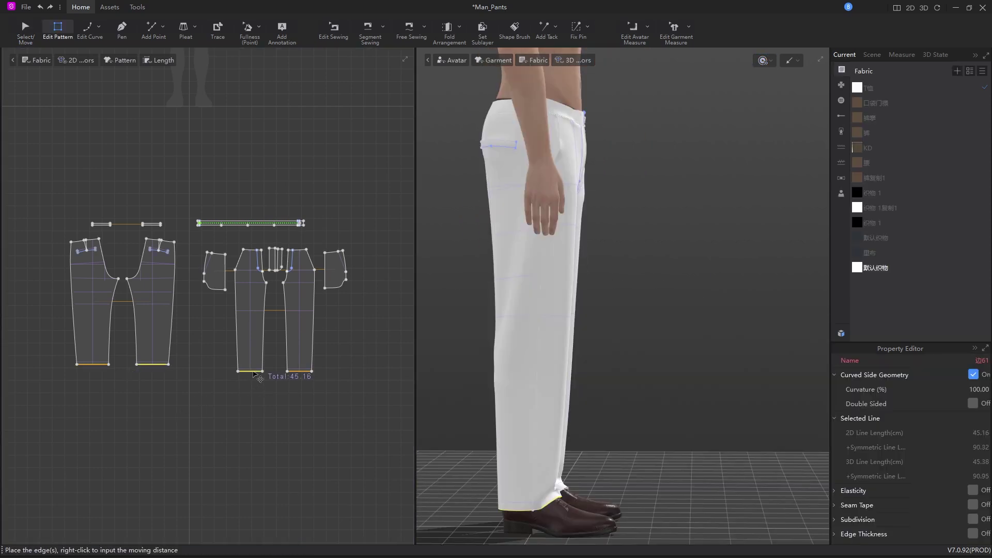
drag(254, 346, 254, 346)
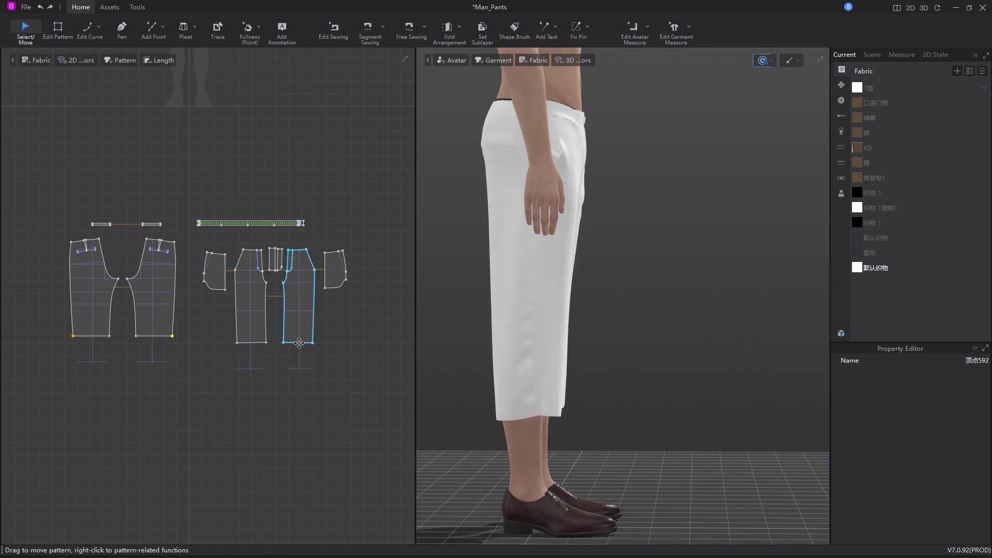
Step: Raise the hems of the leg patterns further so the cropped pants become shorts
click(289, 377)
click(252, 310)
click(160, 119)
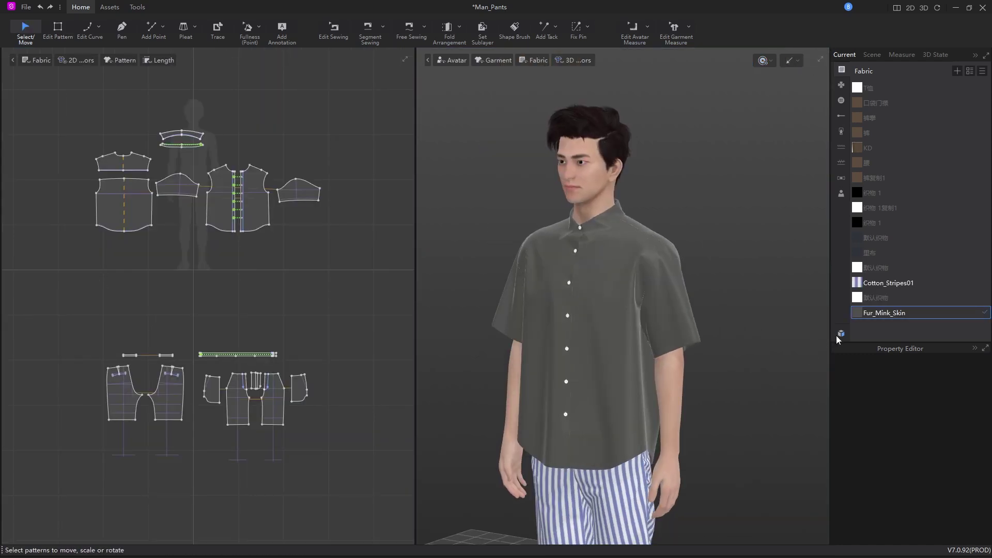
Step: Open the Resource Library's fabric category, preview Cotton_Stripes01 and browse the available fabrics
click(840, 334)
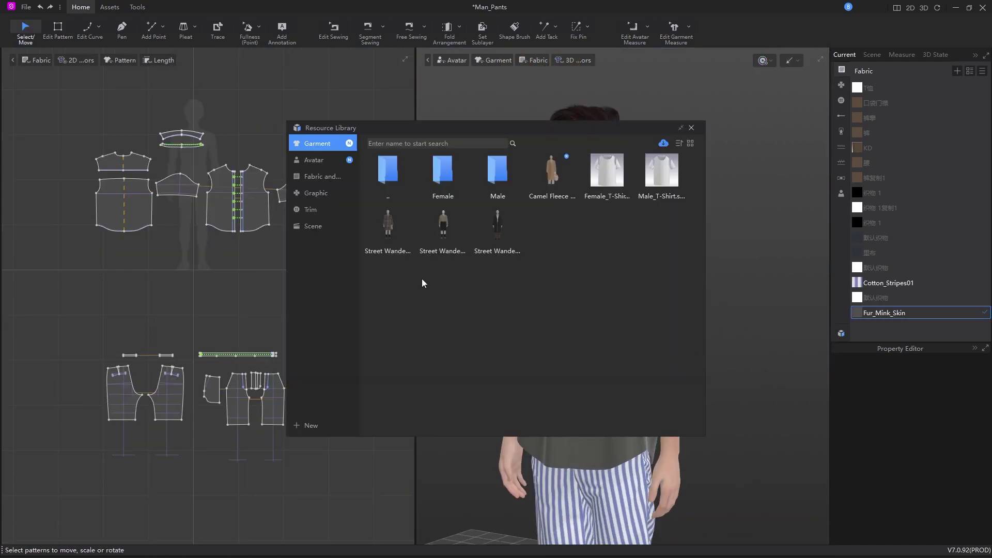
click(320, 176)
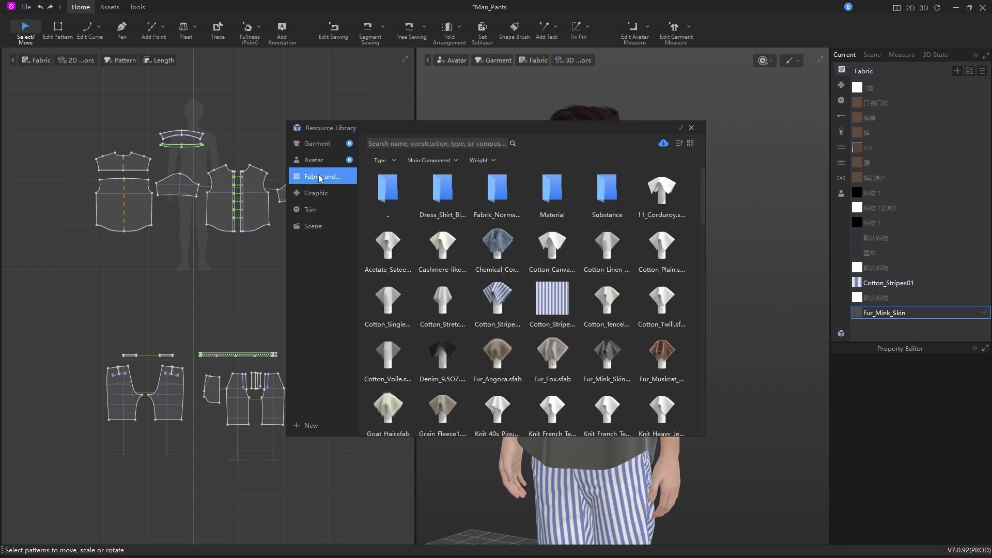
mouse_move(551, 307)
scroll(551, 307, down, 6)
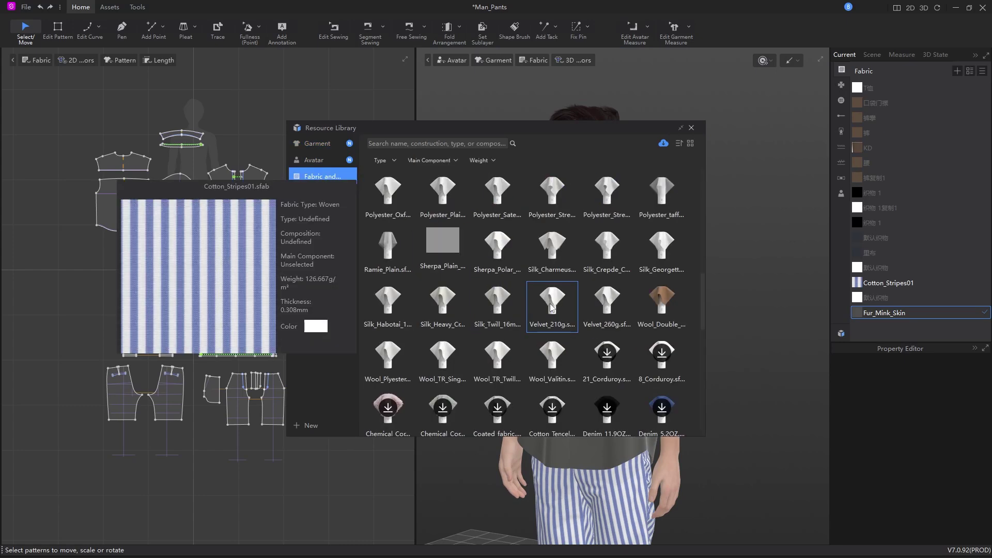
Step: Load the Man_Sweatshirt garment from the garment library onto the avatar and close the Resource Library
scroll(551, 307, up, 6)
click(310, 209)
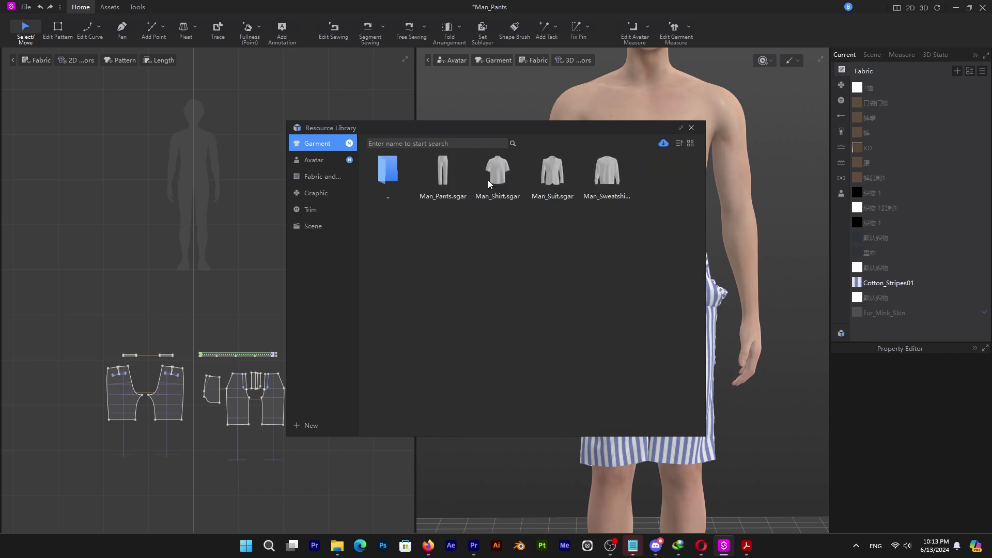
click(513, 331)
click(692, 128)
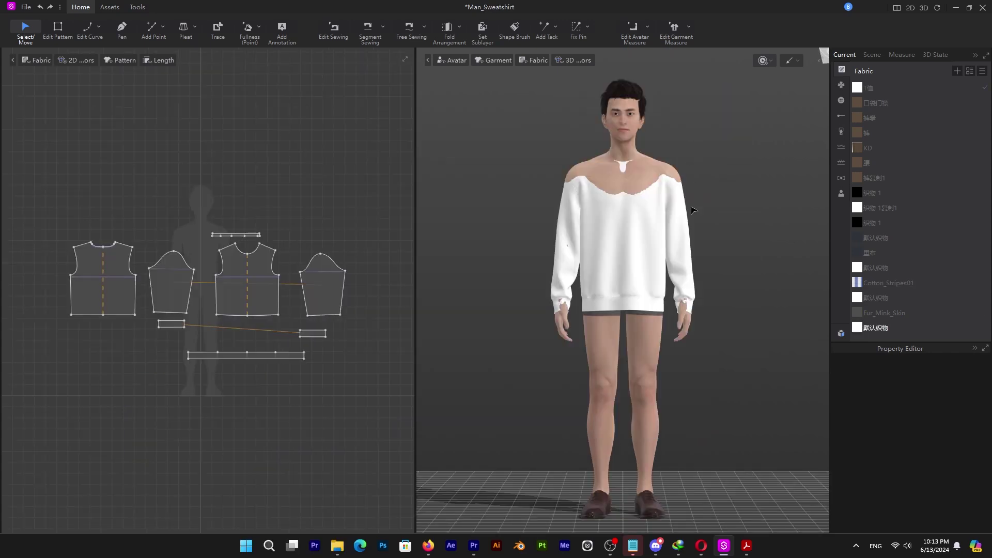
Step: Simulate the sweatshirt and pull both sleeves up the avatar's forearms
click(707, 247)
right_drag(697, 259, 693, 196)
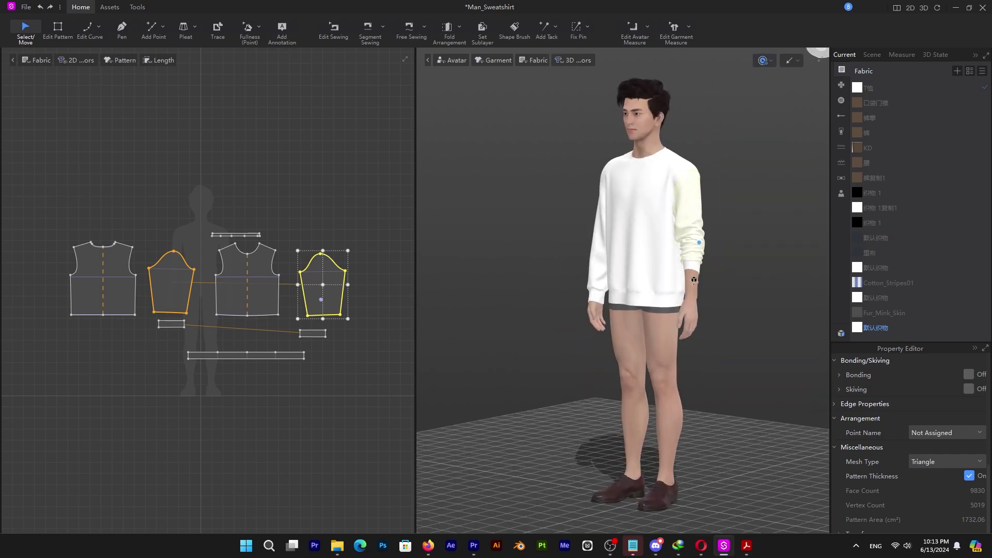
right_drag(694, 280, 599, 275)
click(587, 273)
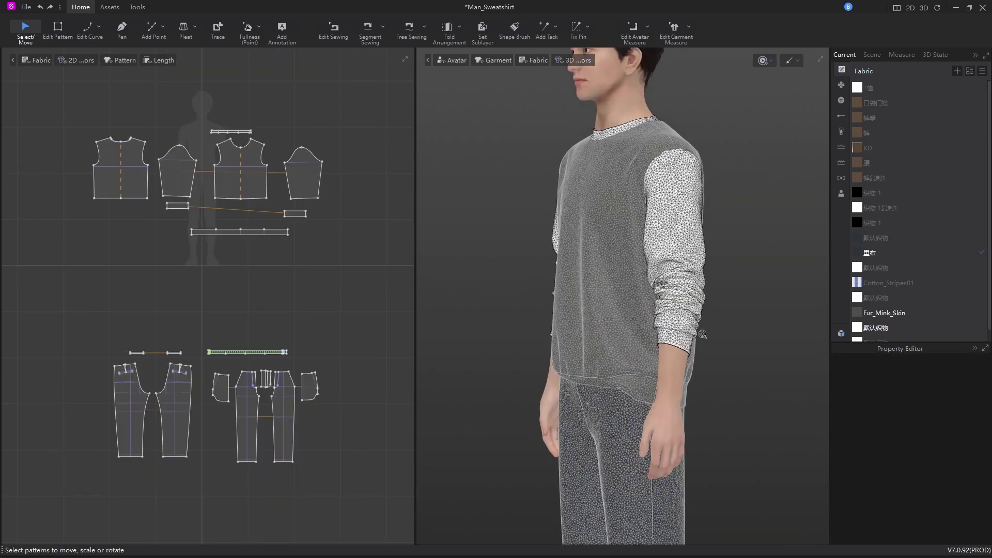
Step: Select all sweatshirt patterns, set their mesh type to Quad and compare the mesh with that of the pants
scroll(675, 333, up, 3)
right_drag(675, 332, 653, 343)
scroll(652, 342, down, 3)
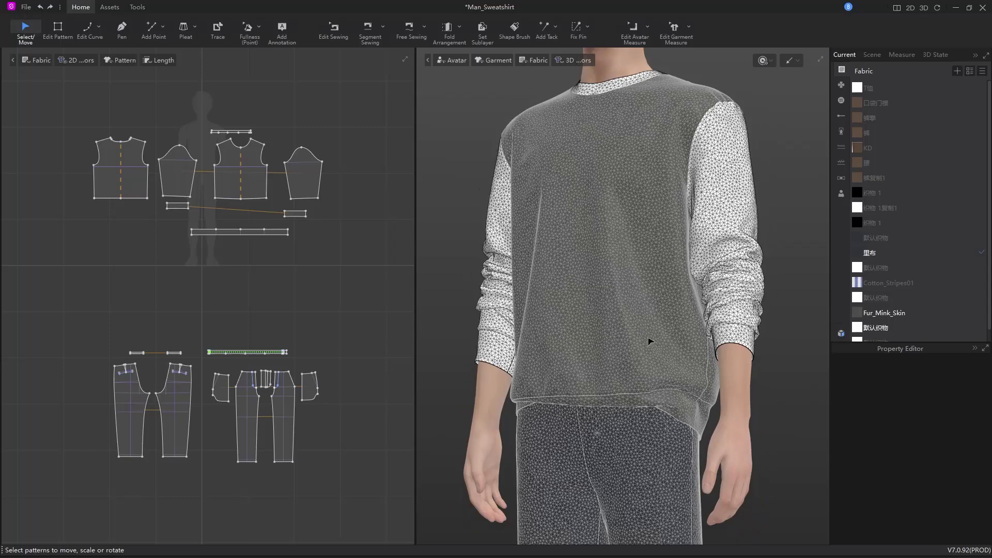
drag(270, 229, 338, 271)
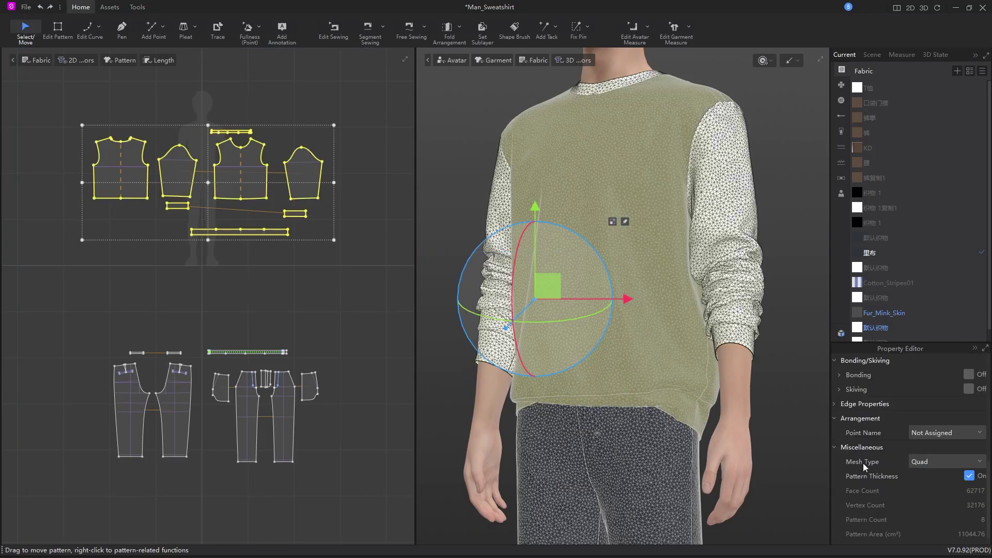
click(786, 257)
right_drag(785, 228, 801, 249)
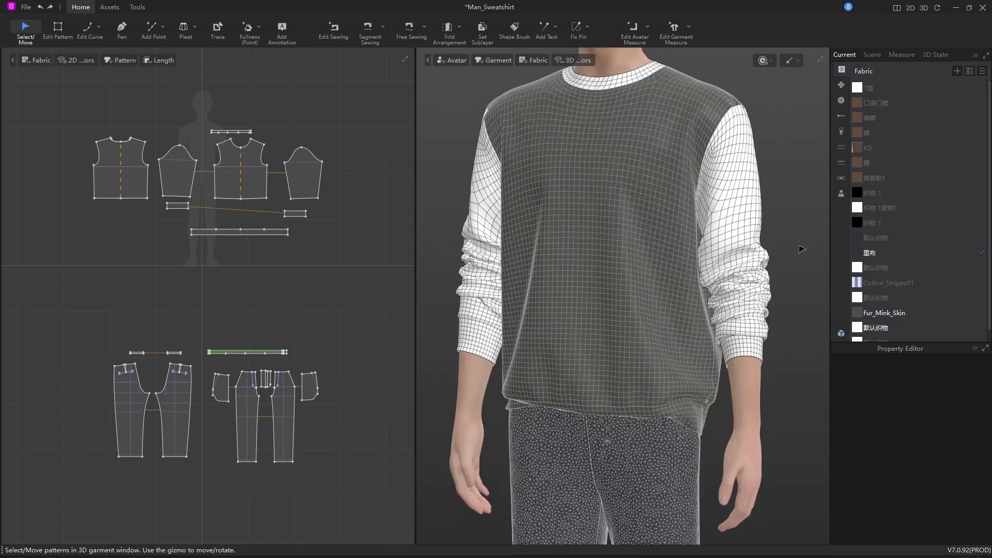
scroll(699, 354, up, 8)
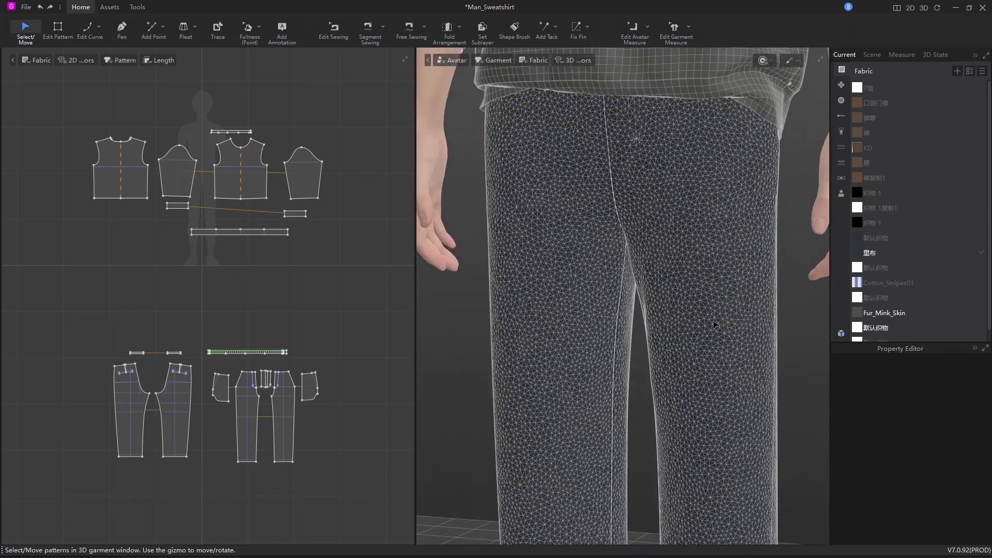
scroll(715, 325, down, 3)
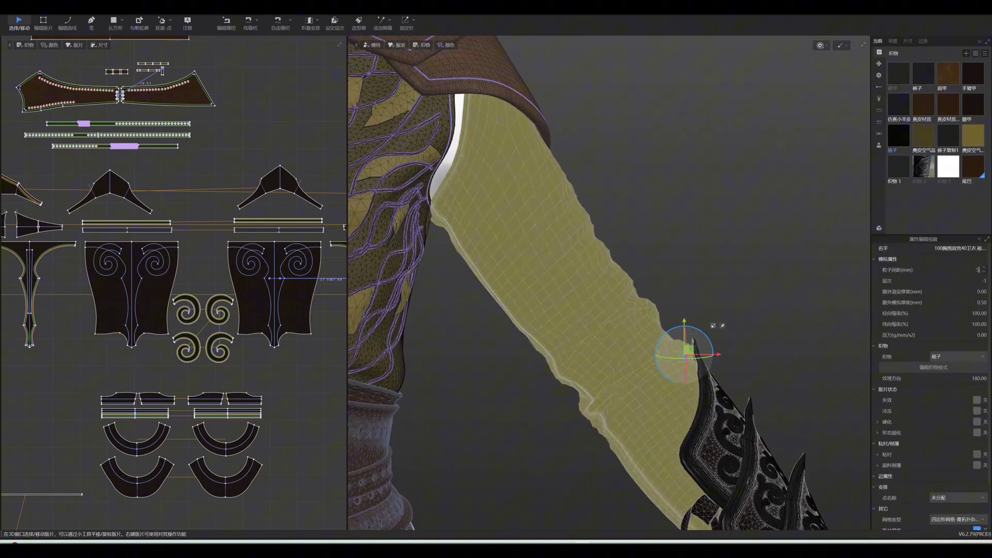
Step: Set the particle distance of the armored costume's sleeve pattern to 10 mm and examine its quad mesh up close
key(Return)
scroll(630, 284, up, 3)
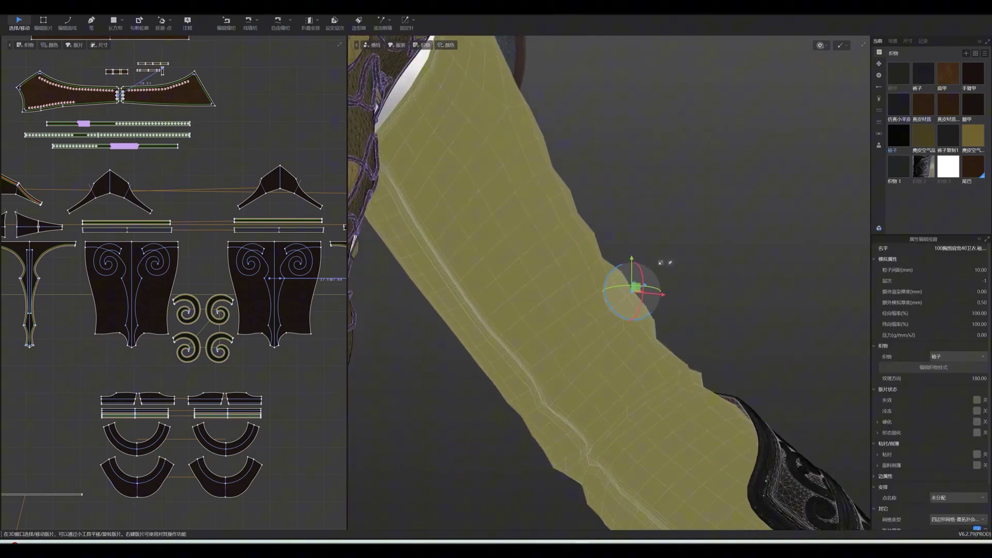
scroll(569, 284, up, 5)
right_drag(671, 310, 672, 290)
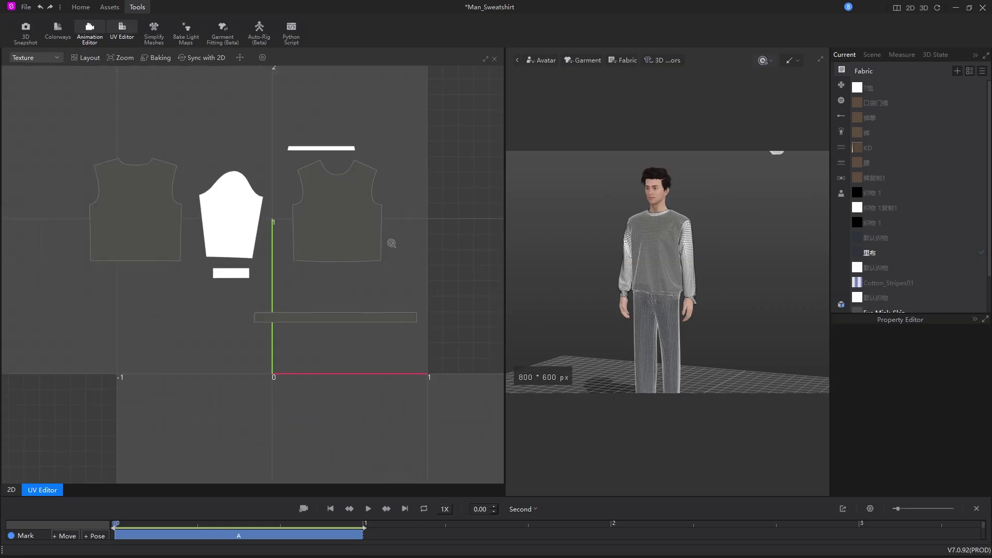
Step: Simplify the meshes with a particle distance scale of 2.00 and a maximum particle distance of 20.00 mm
scroll(389, 241, up, 2)
scroll(458, 310, down, 1)
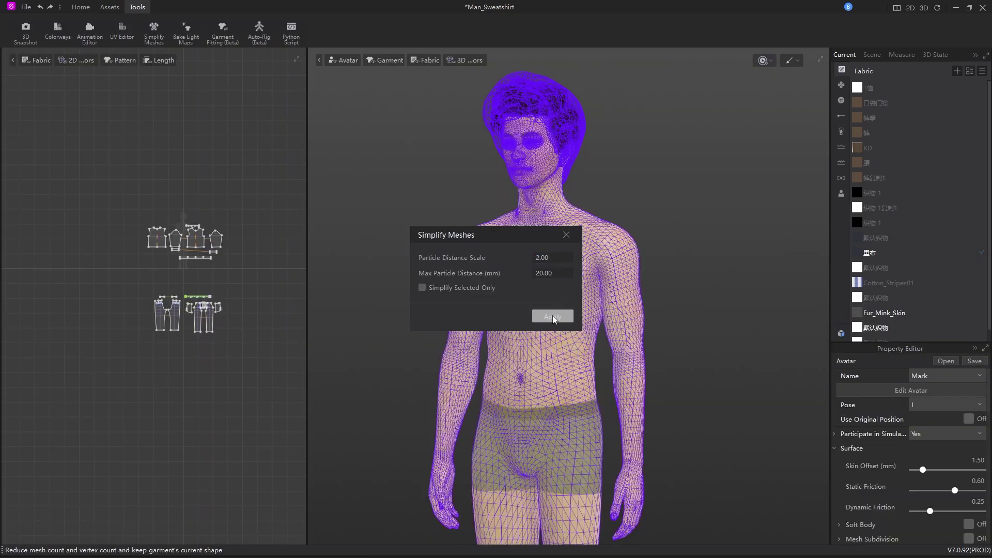
click(552, 316)
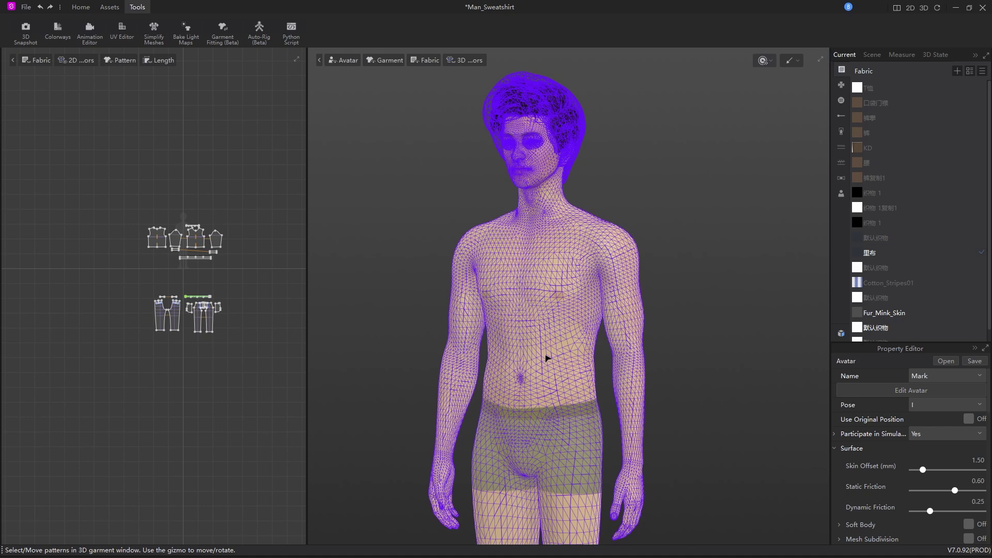
scroll(548, 358, up, 5)
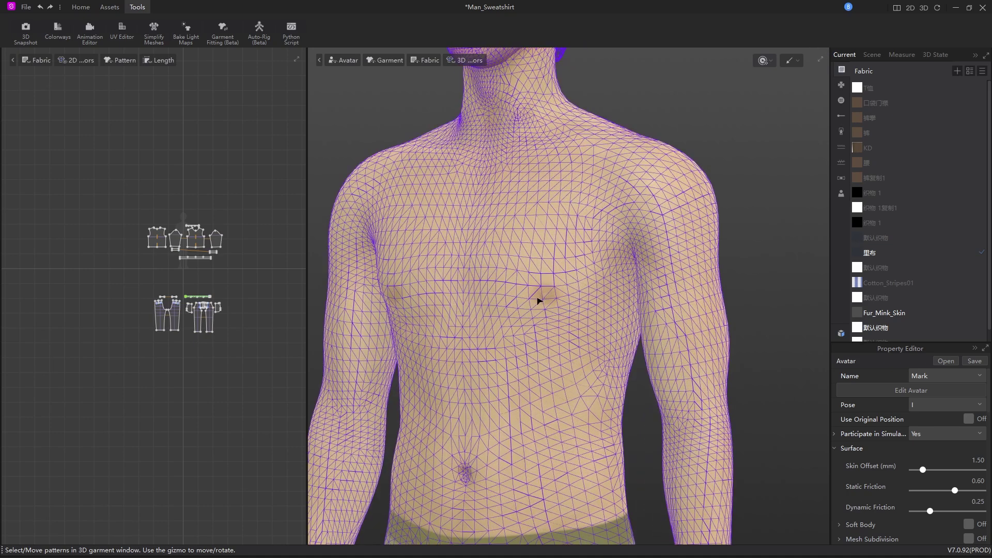
click(154, 32)
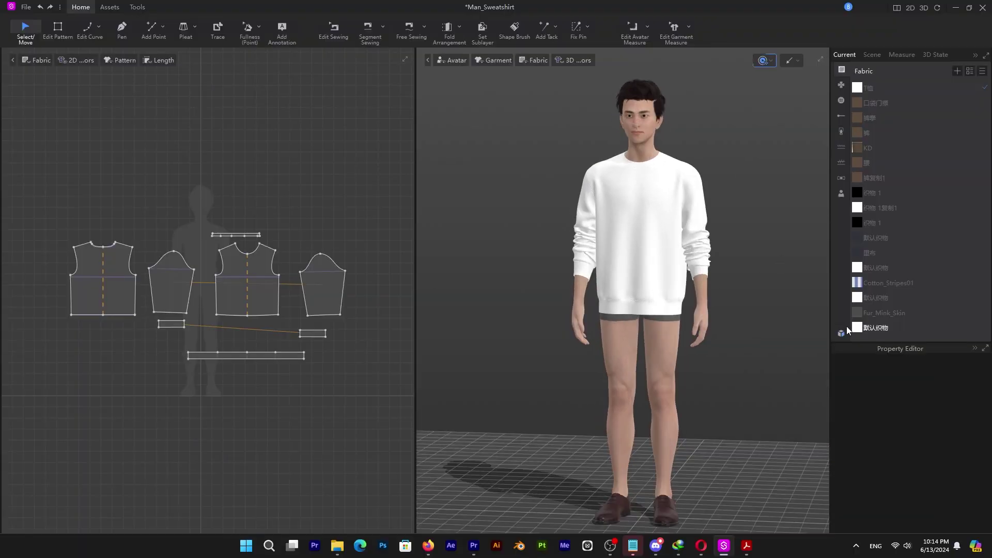
Step: Add Man_Pants.sgar to the sweatshirt outfit, run the simulation and tug at the front hem of the sweatshirt
double_click(443, 173)
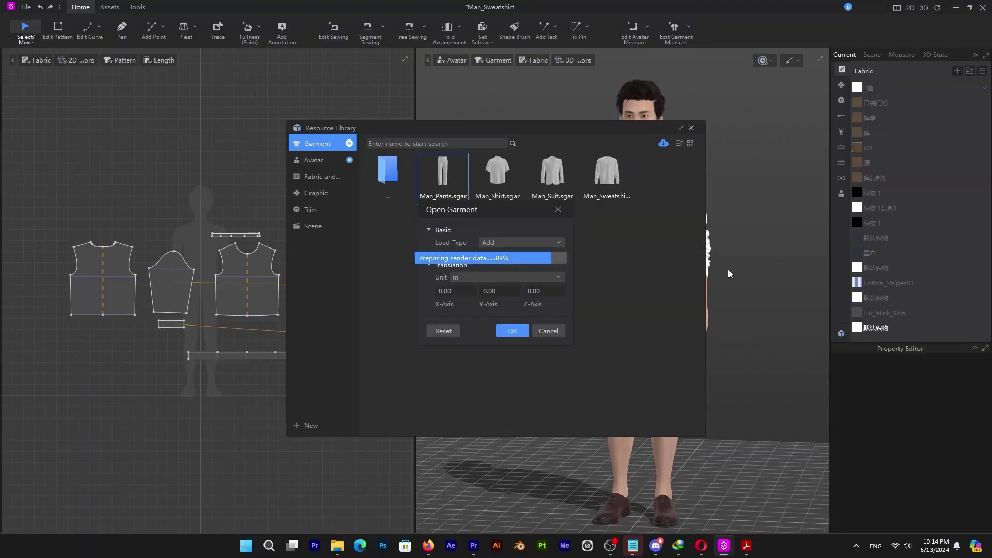
click(652, 361)
right_drag(652, 362, 722, 368)
scroll(764, 297, up, 5)
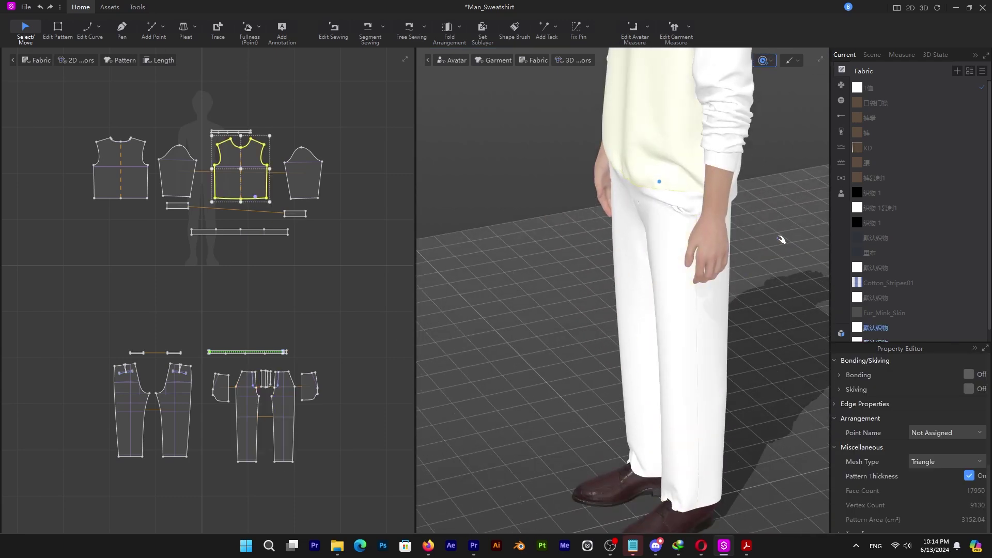
key(6)
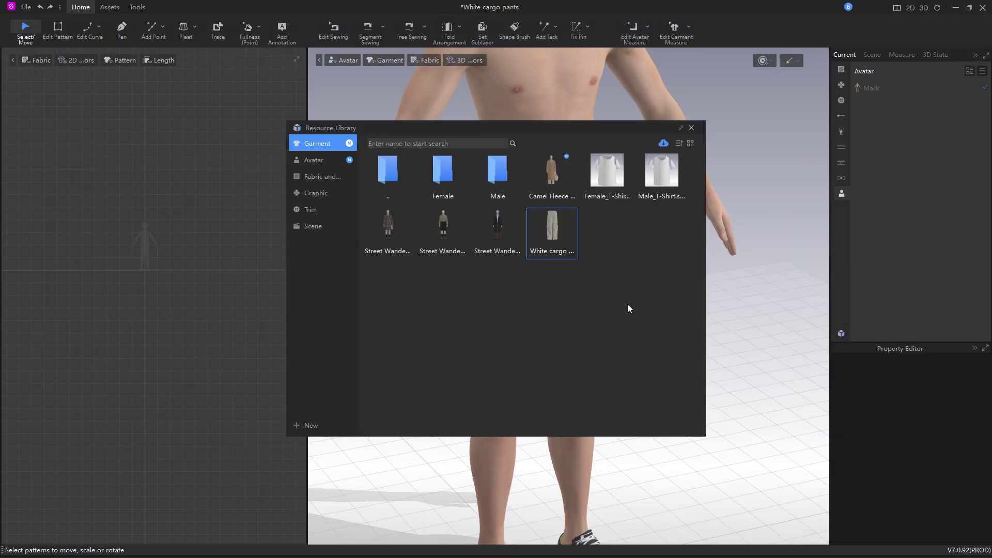
Step: Add Man_Pants.sgar from the Male garment folder to the avatar and close the library
double_click(505, 188)
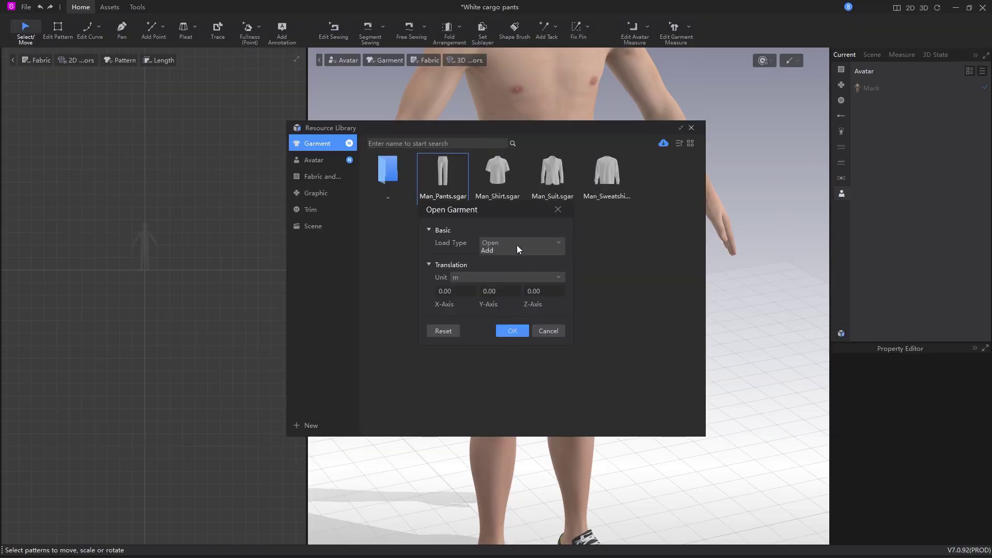
click(512, 331)
click(692, 128)
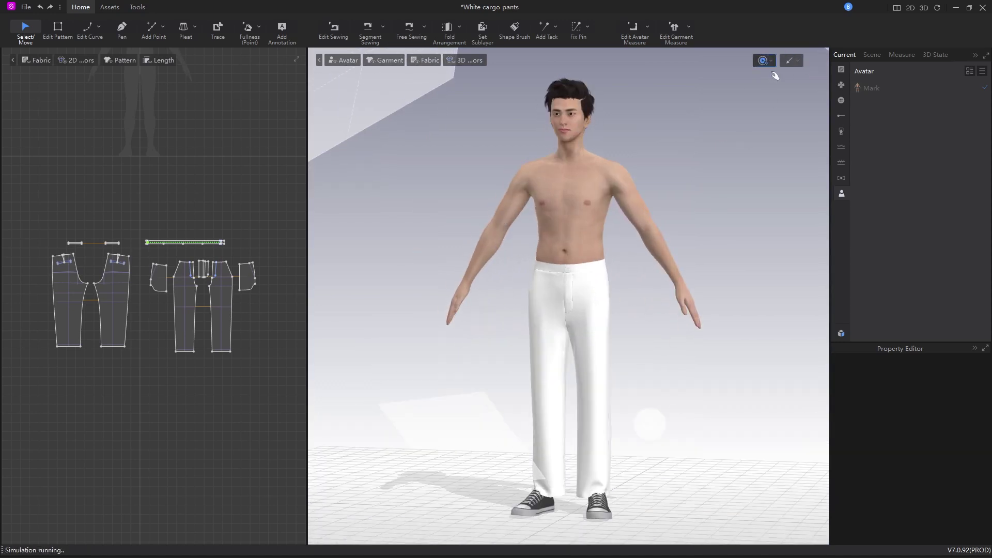
Step: Add Man_Shirt.sgar from the garment library to the outfit with the pants
click(842, 333)
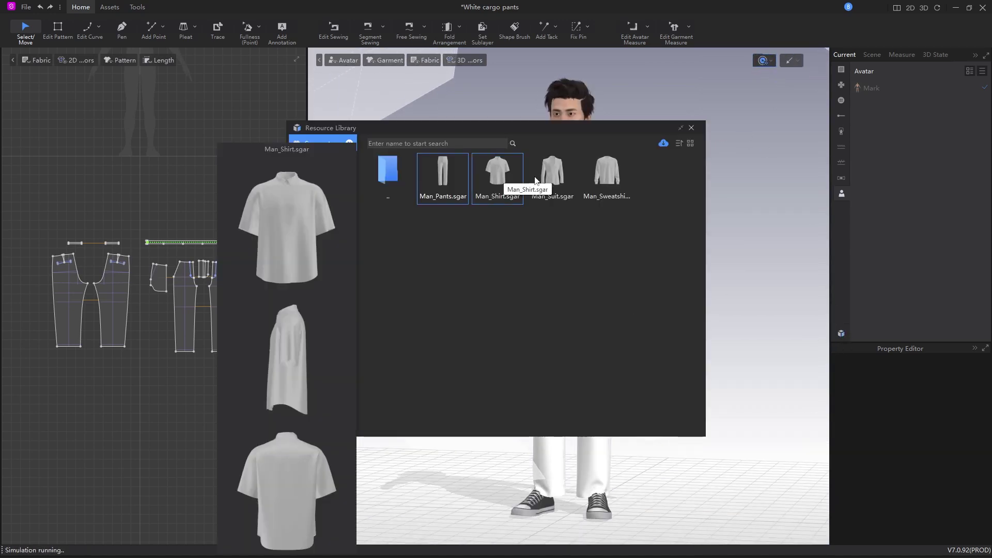
double_click(498, 191)
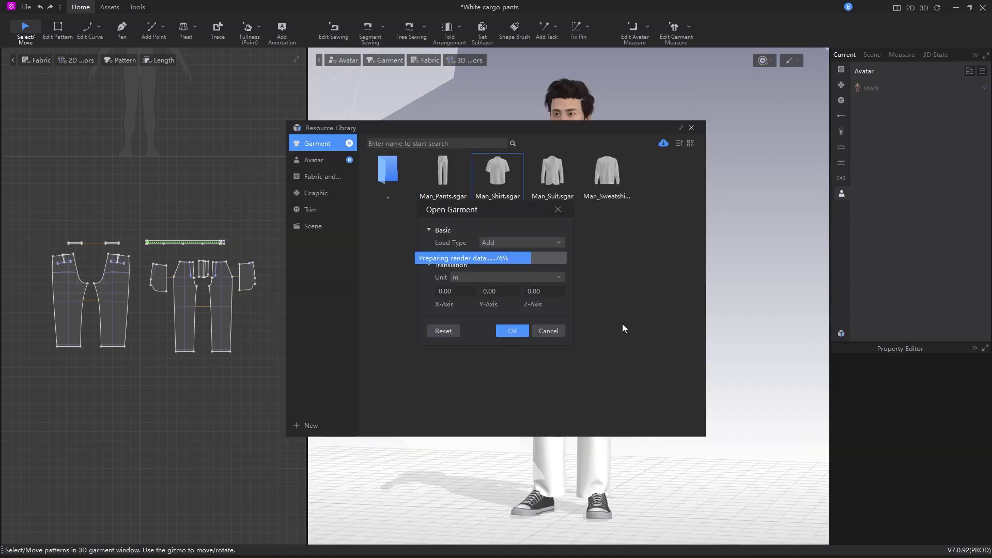
click(691, 128)
Step: Pose the avatar with part-body IK by moving both elbows closer to the torso, simulate the garments and hide the skeleton
click(666, 235)
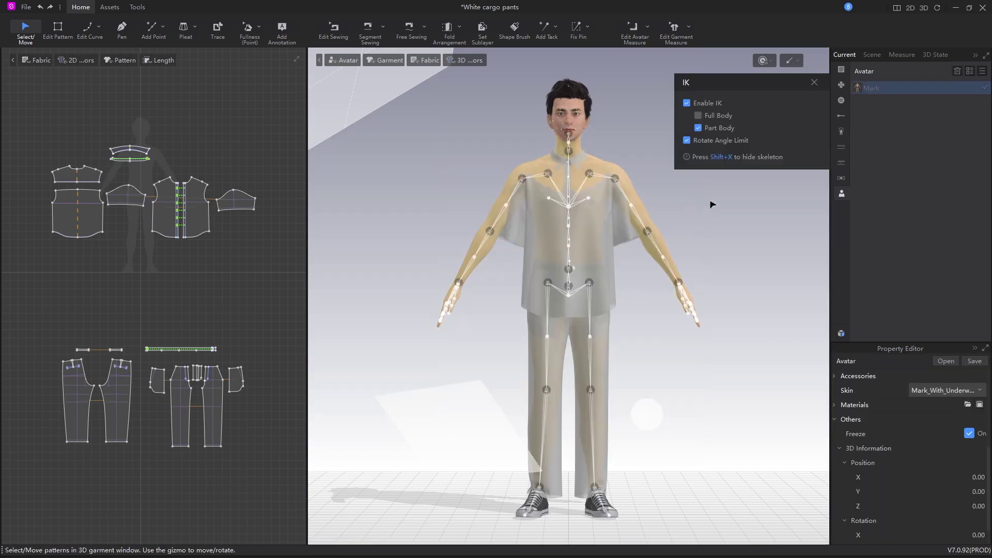
click(648, 234)
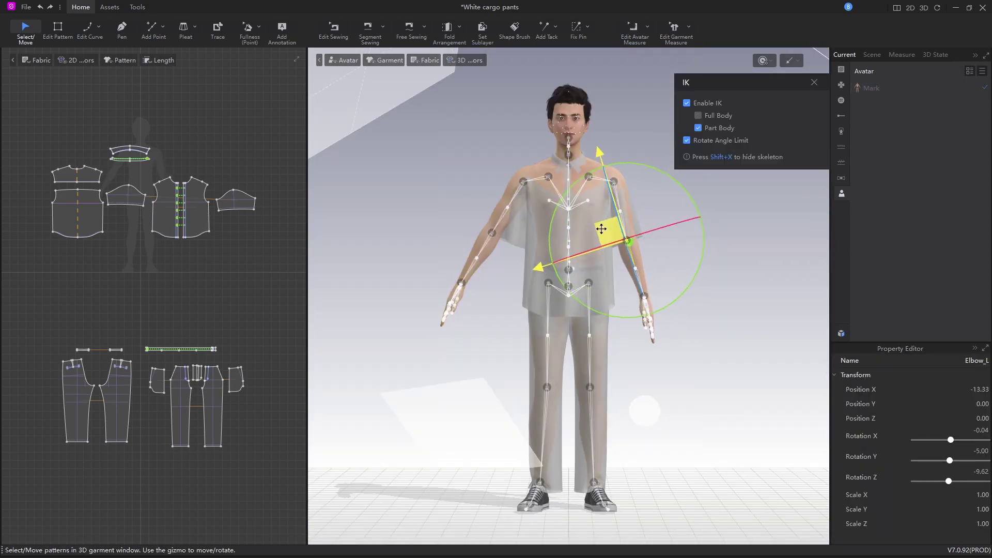
click(493, 233)
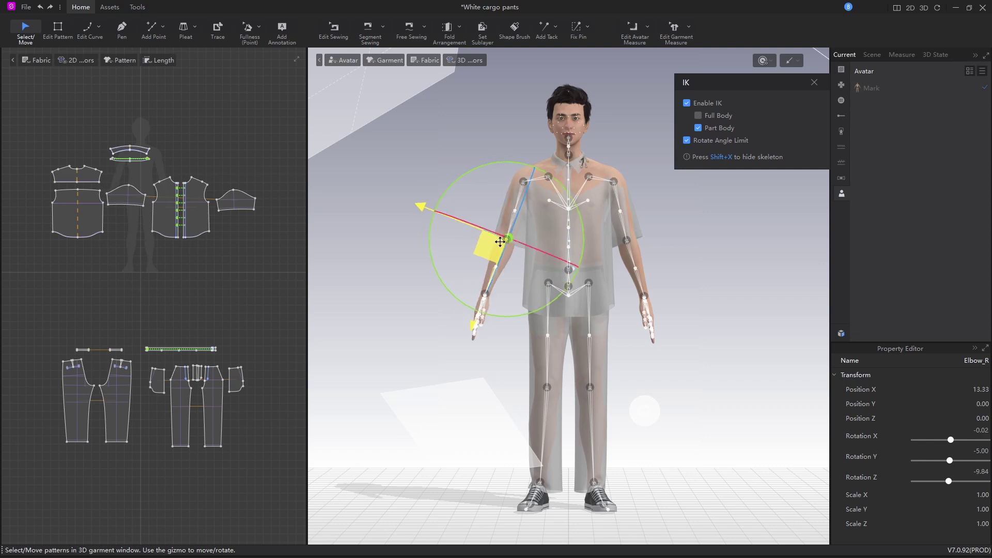
key(4)
click(756, 74)
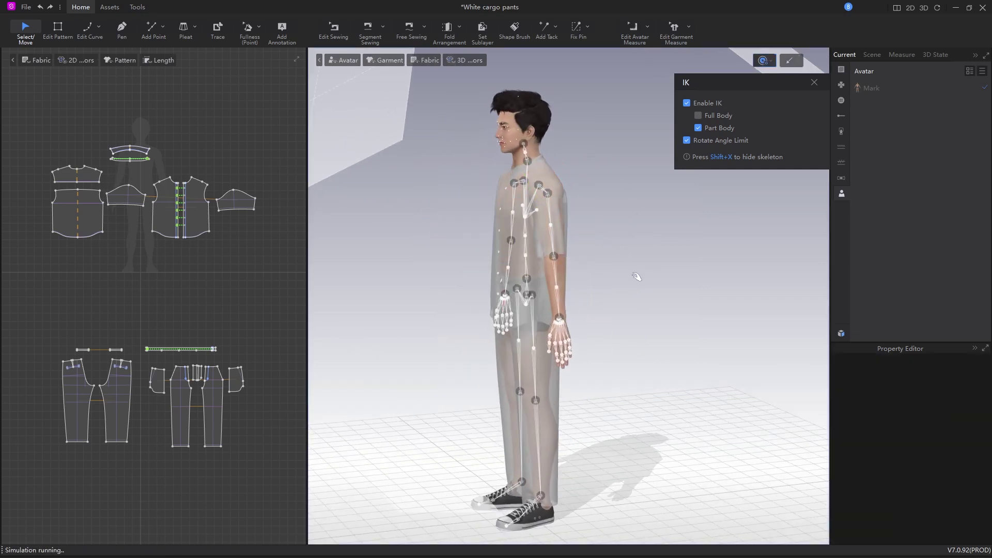
key(Escape)
key(2)
Step: Examine how the simulated shirt drapes over the pants
scroll(622, 312, up, 5)
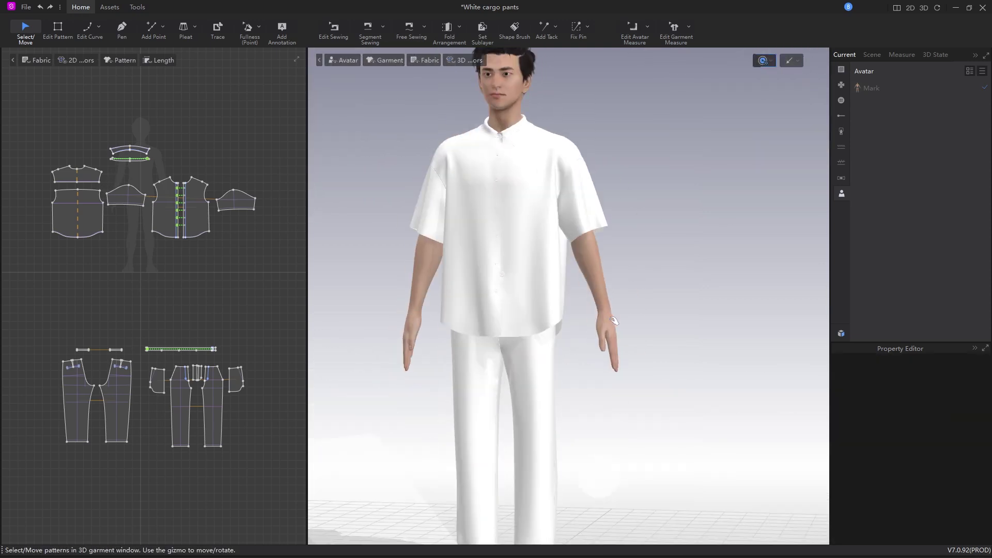
scroll(569, 287, up, 2)
click(531, 279)
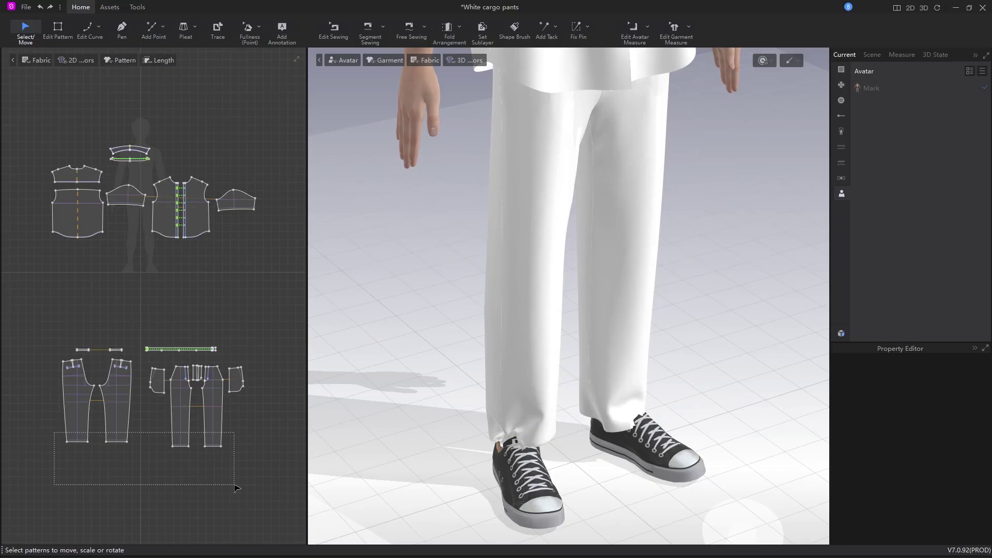
Step: Shorten the pants slightly by moving the hem edges of all leg patterns up together, and simulate the new length
click(57, 31)
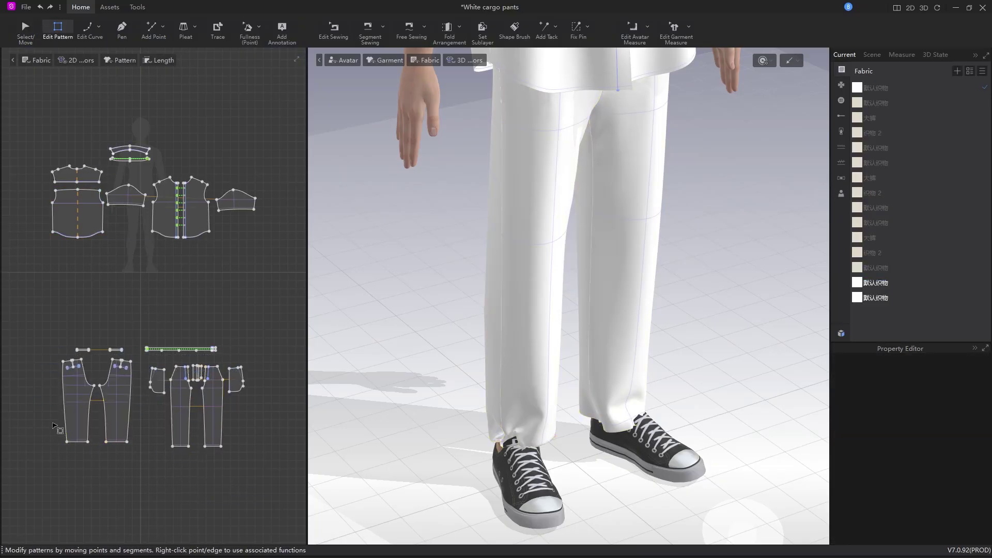
click(206, 446)
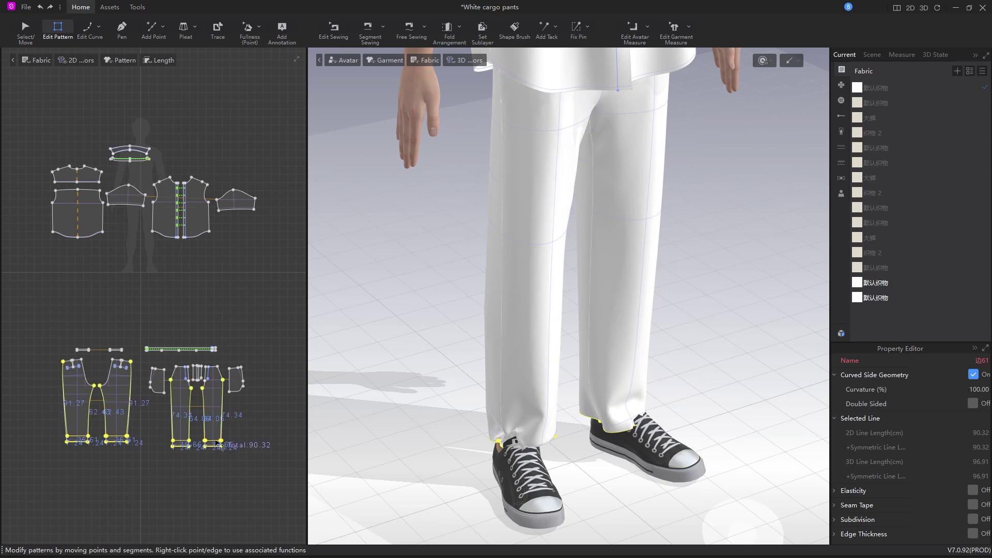
click(225, 472)
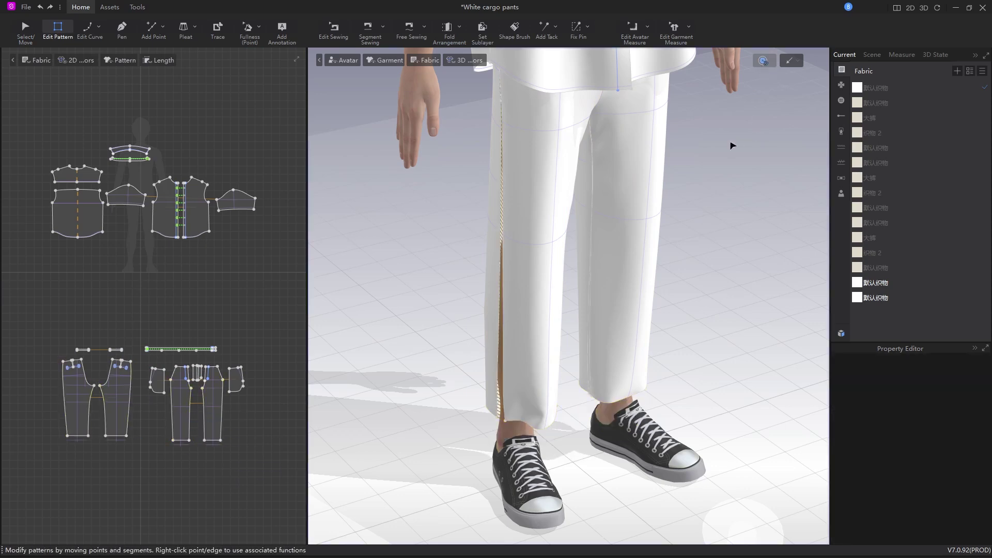
right_drag(693, 381, 689, 336)
scroll(704, 351, down, 2)
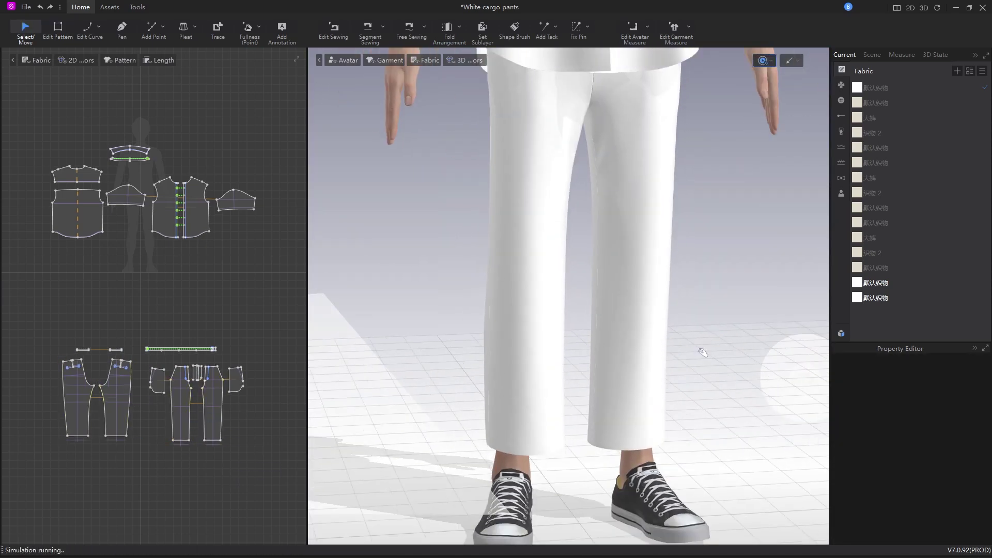
Step: Tug the avatar's left pant leg during simulation, release it and inspect the full outfit
click(613, 329)
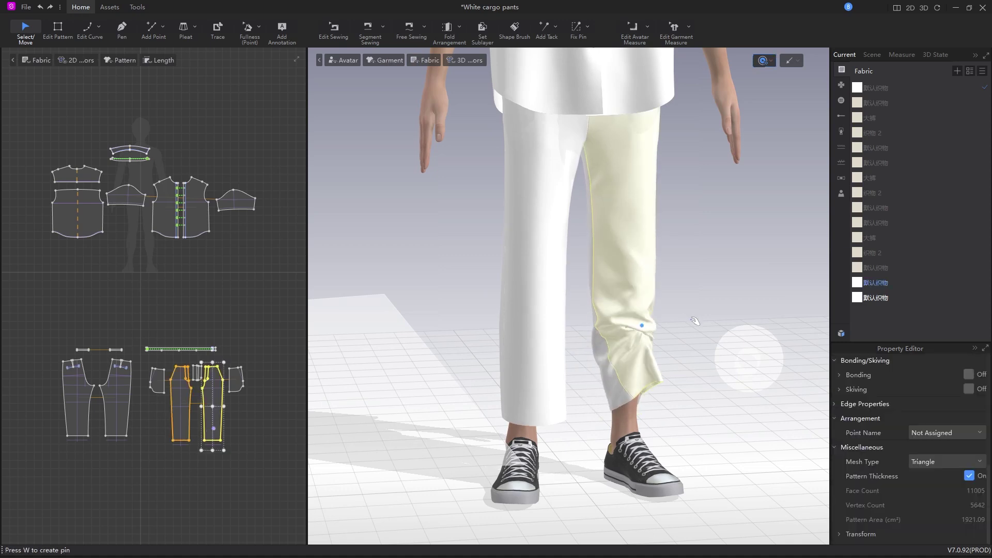
click(694, 321)
scroll(660, 389, up, 6)
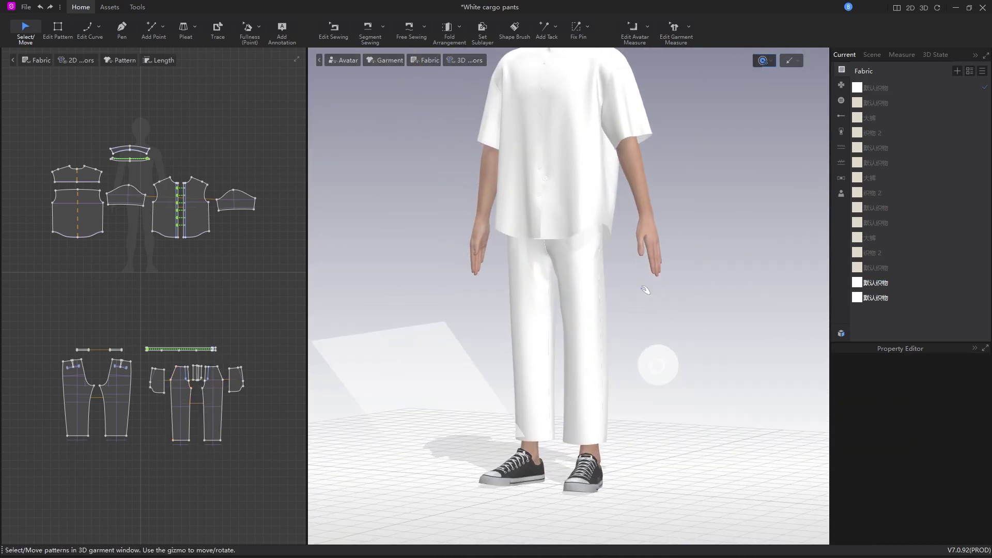
scroll(687, 326, up, 2)
right_drag(726, 359, 693, 376)
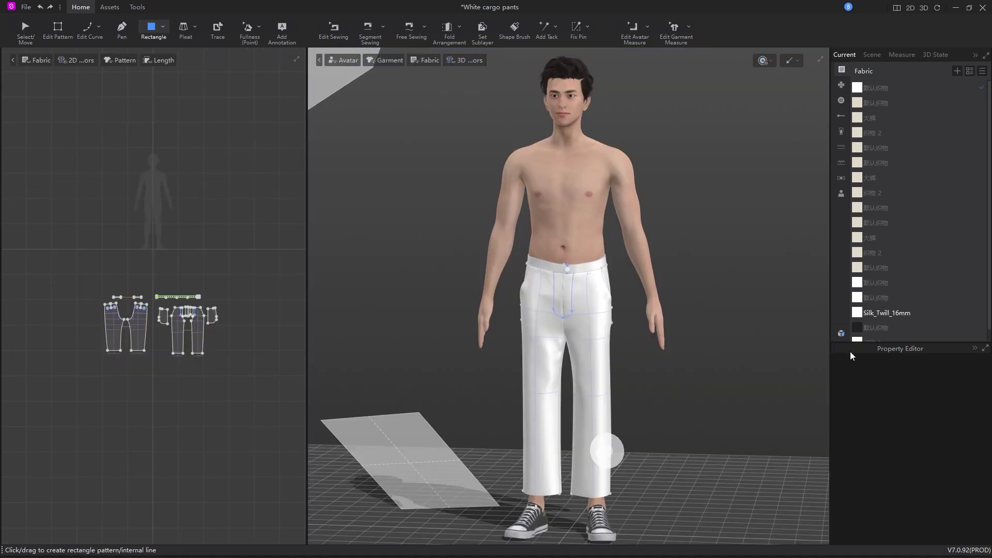
Step: Load the Male_T-Shirt garment from the resource library onto the avatar, keeping the white pants
click(841, 334)
double_click(388, 225)
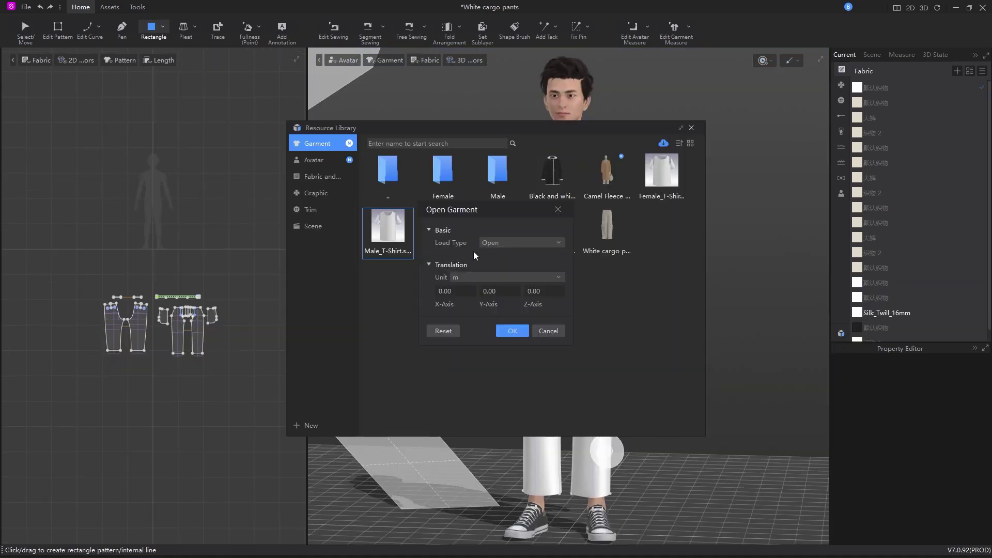
click(692, 128)
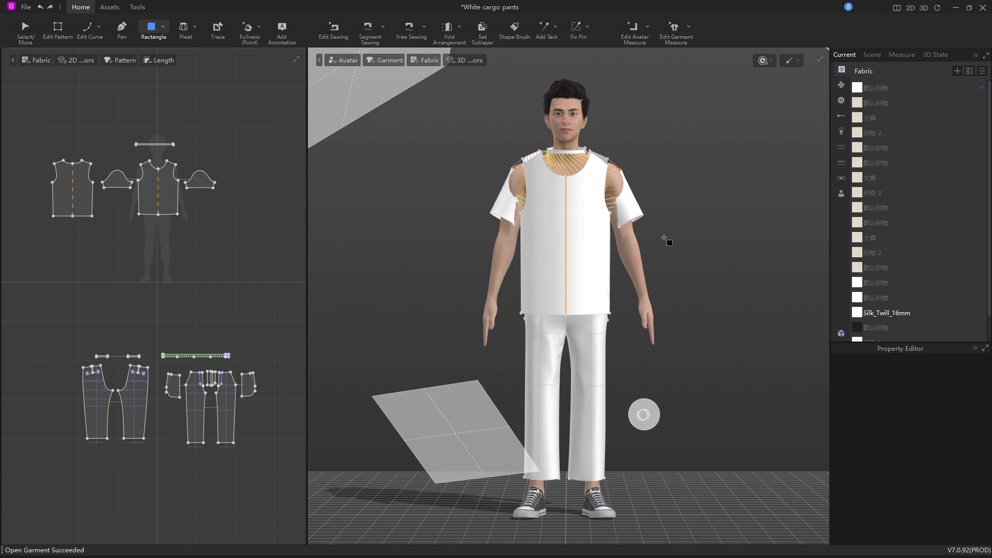
Step: Use part-body IK to move the avatar's left elbow slightly away from the torso, and hide the skeleton
click(646, 269)
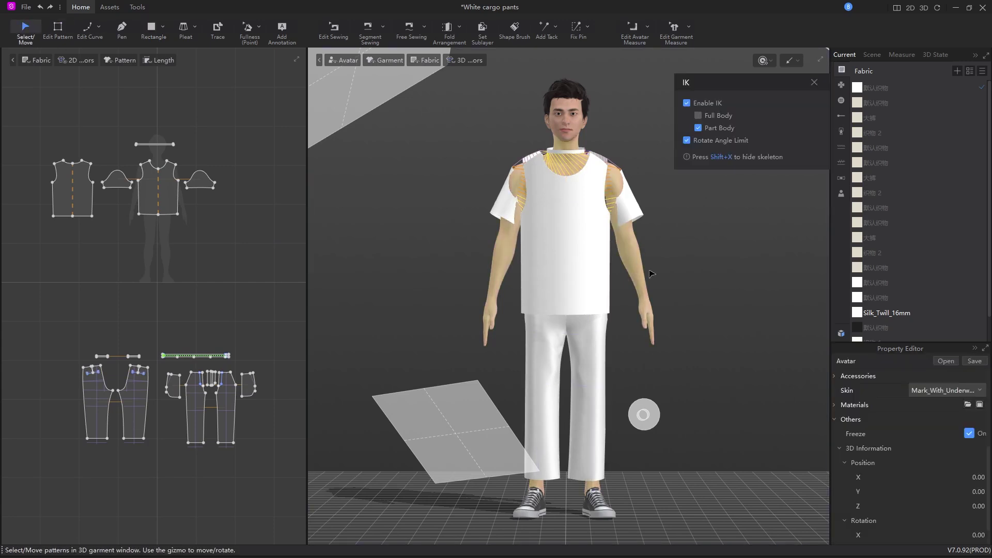
scroll(569, 300, up, 3)
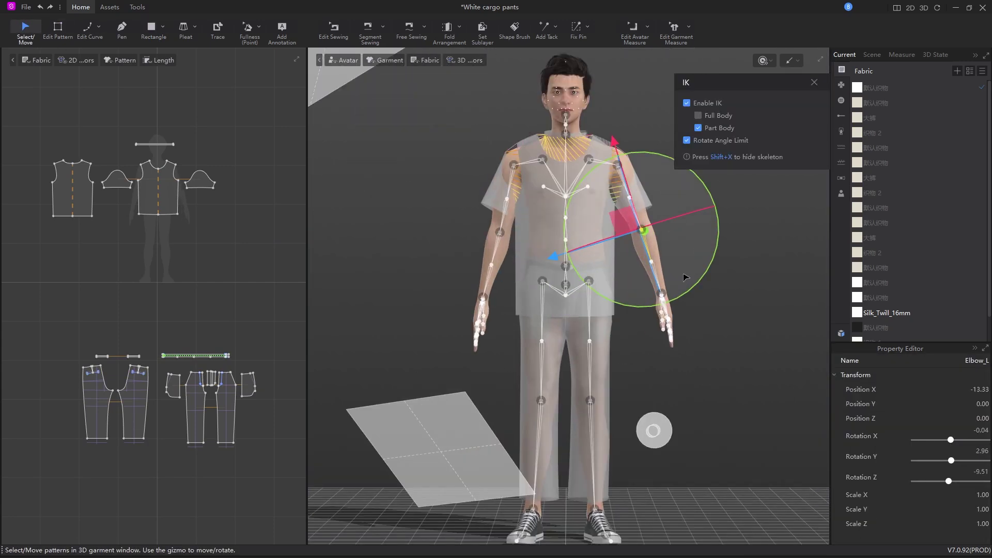
click(482, 213)
click(662, 211)
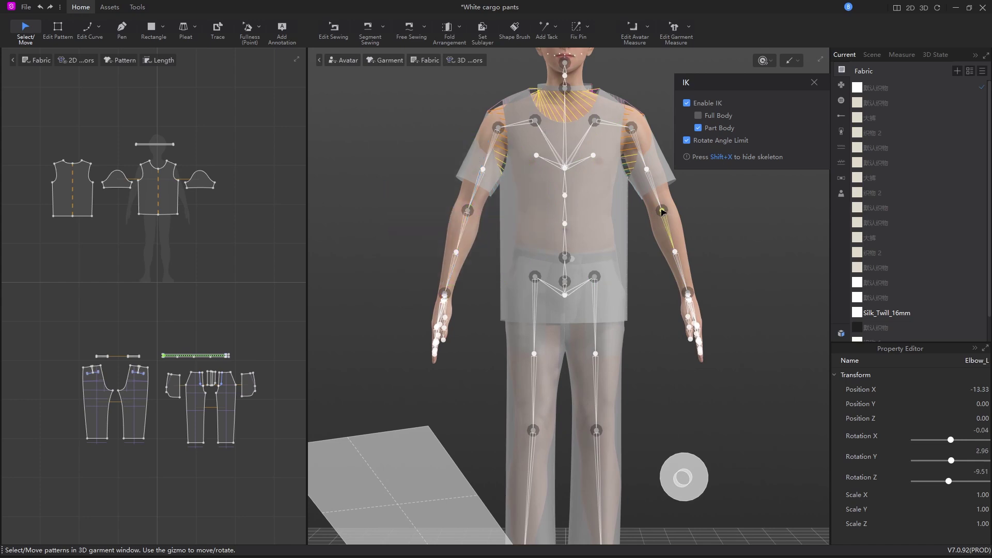
click(729, 293)
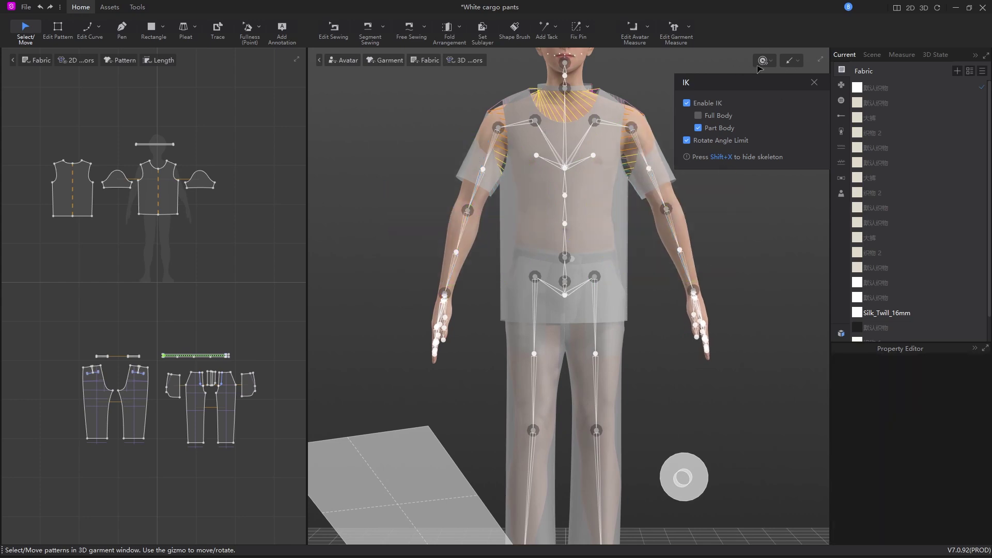
key(Escape)
Step: Simulate the T-shirt so its panels sew together and drape over the avatar
right_drag(759, 206, 719, 235)
click(579, 280)
scroll(696, 320, up, 3)
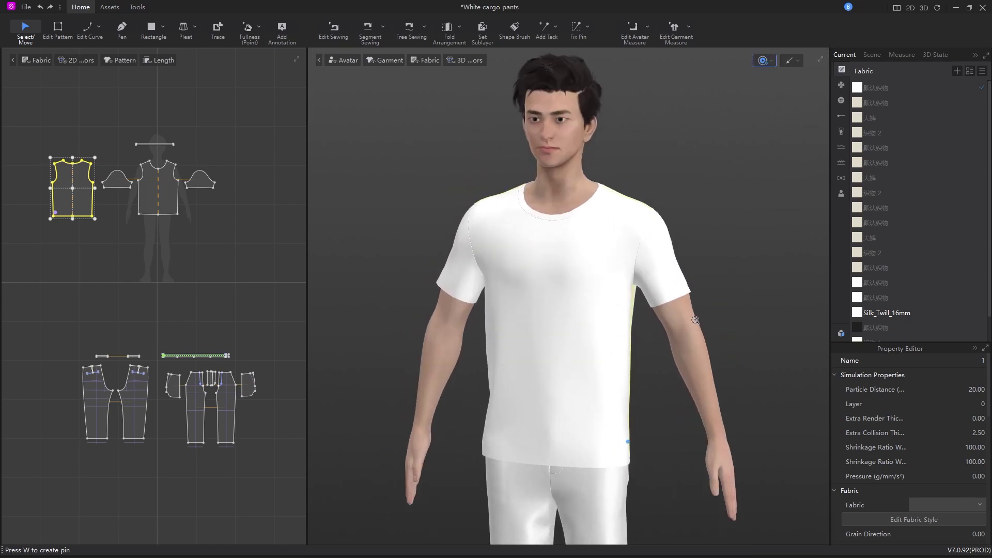
Step: Apply the black 默认织物 fabric to the T-shirt's front panel
right_drag(696, 319, 651, 289)
drag(875, 328, 739, 329)
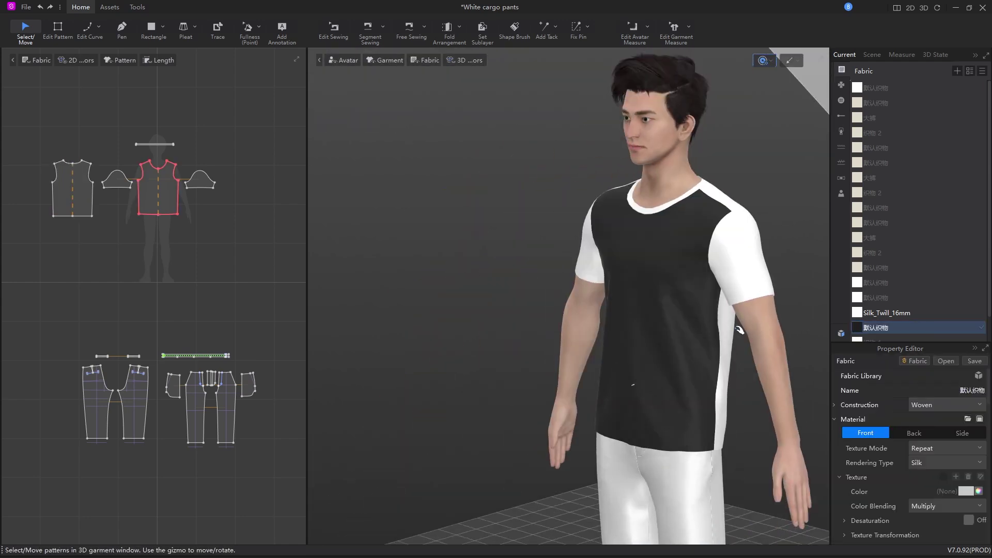
right_drag(738, 330, 692, 360)
Step: Select all the pants patterns and apply the black 默认织物 fabric to them
click(689, 358)
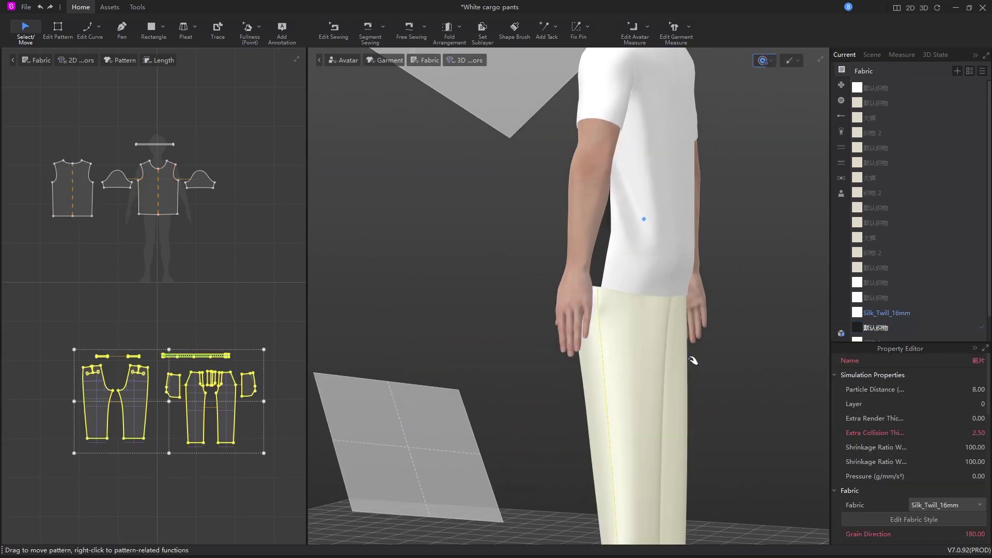
drag(298, 364, 633, 310)
right_drag(633, 310, 517, 155)
Step: Lengthen the pants slightly by moving the hem edges of all leg patterns down together, and simulate the new length
drag(270, 461, 264, 457)
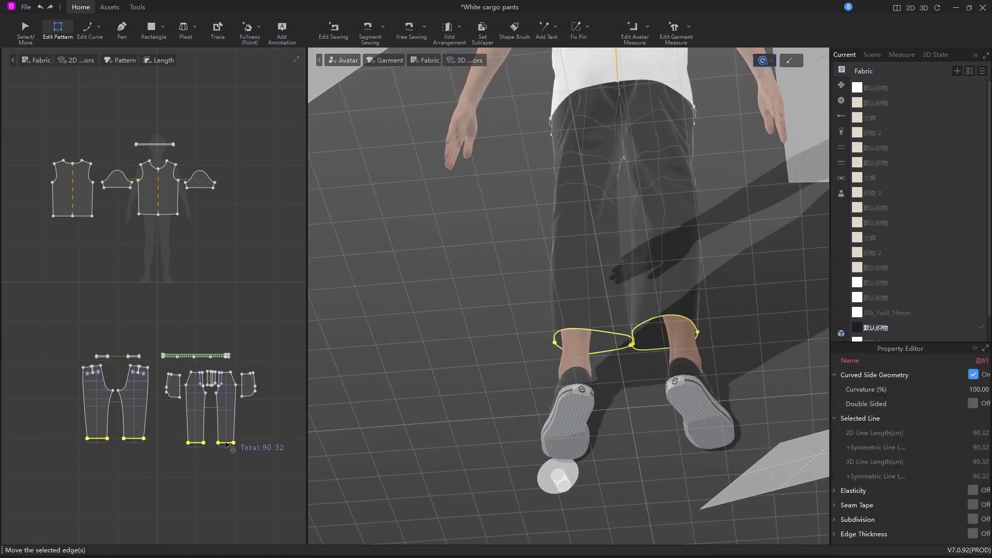
click(465, 362)
right_drag(465, 361, 734, 73)
right_drag(729, 360, 536, 316)
click(650, 410)
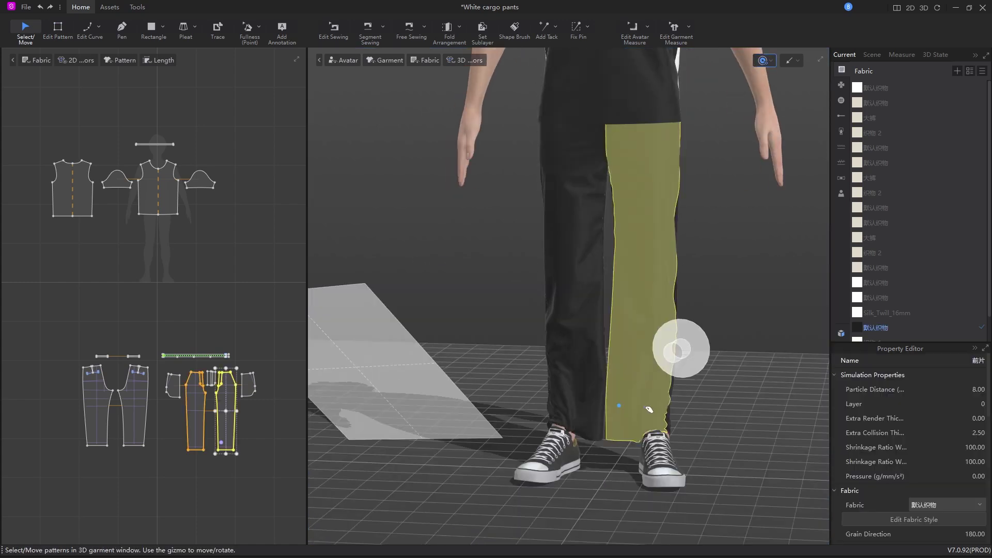